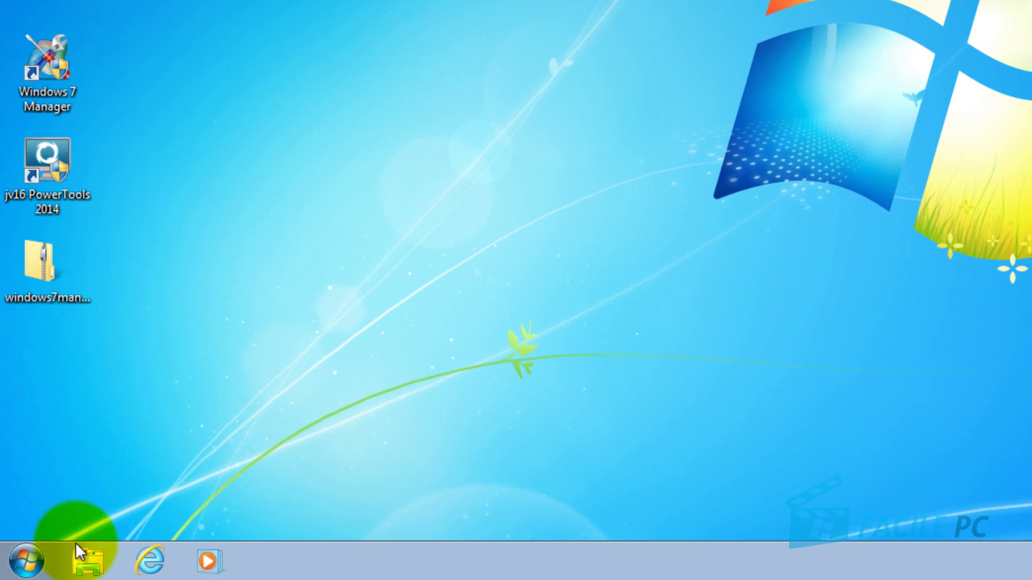
Browse from Ordinateur to Réseau to list Freebox Server, FREDERIC-FIXE, FREDERIC-PC and FREEBOX
click(18, 574)
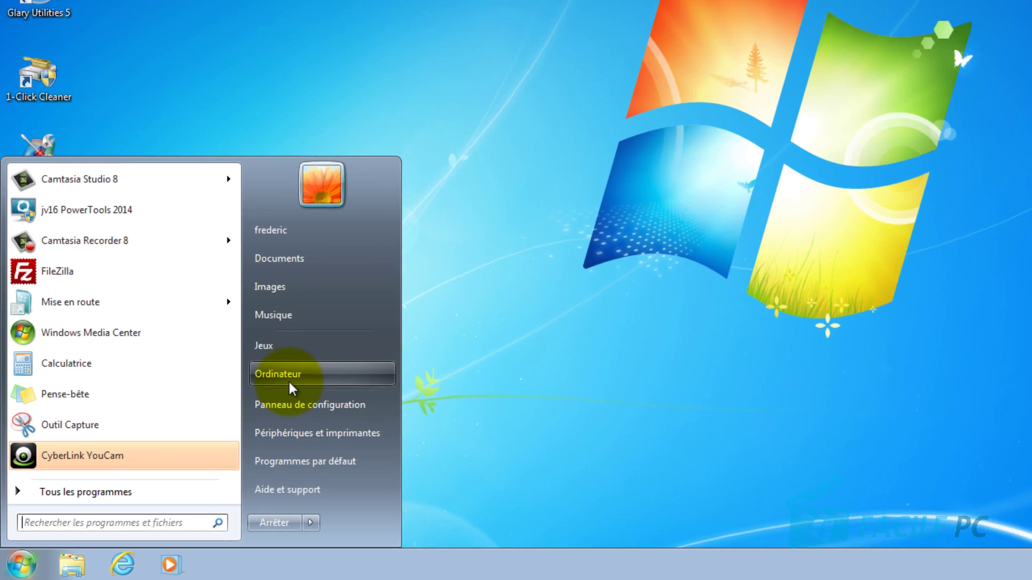
click(340, 328)
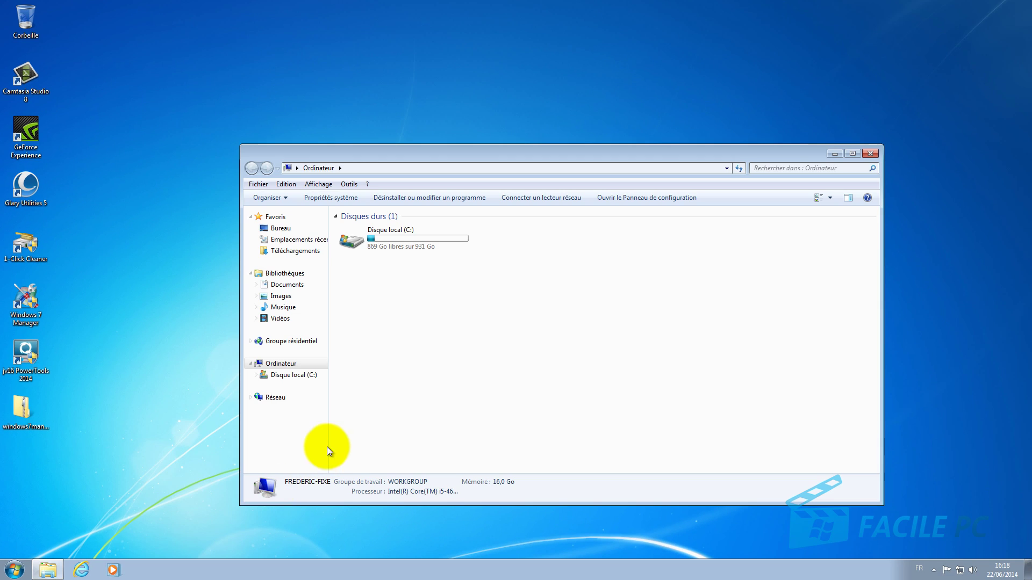
click(274, 398)
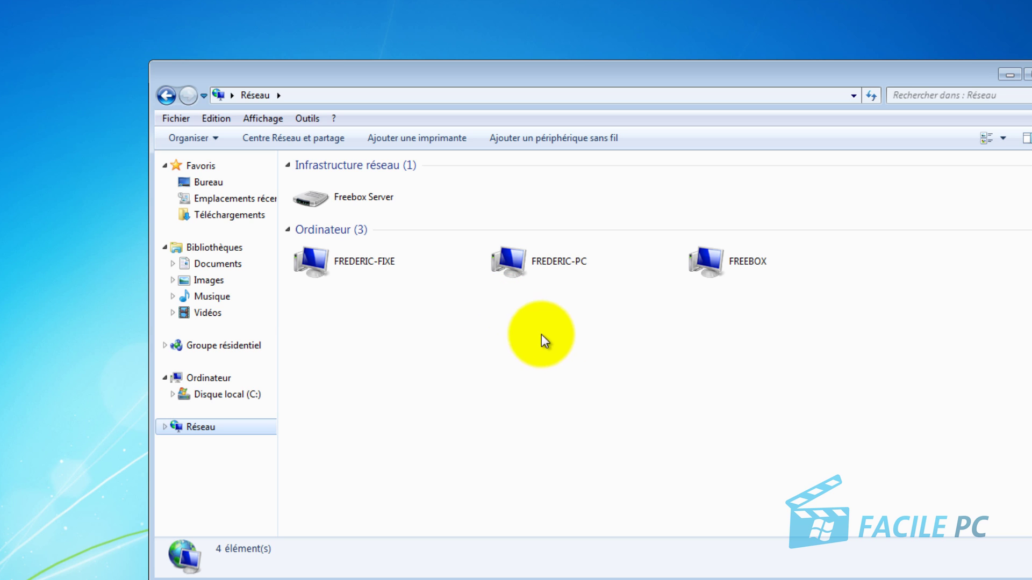
double_click(552, 262)
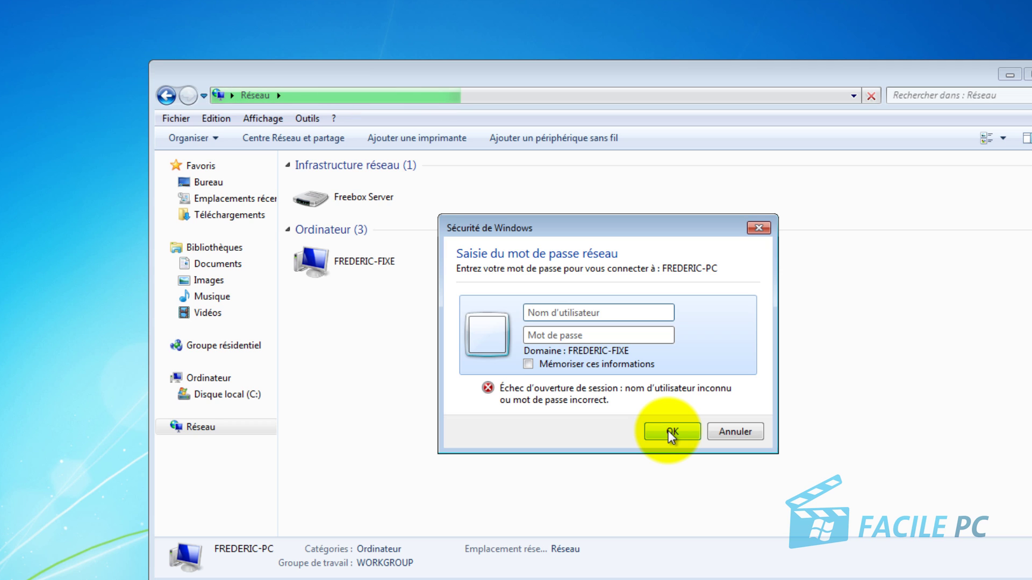
click(734, 432)
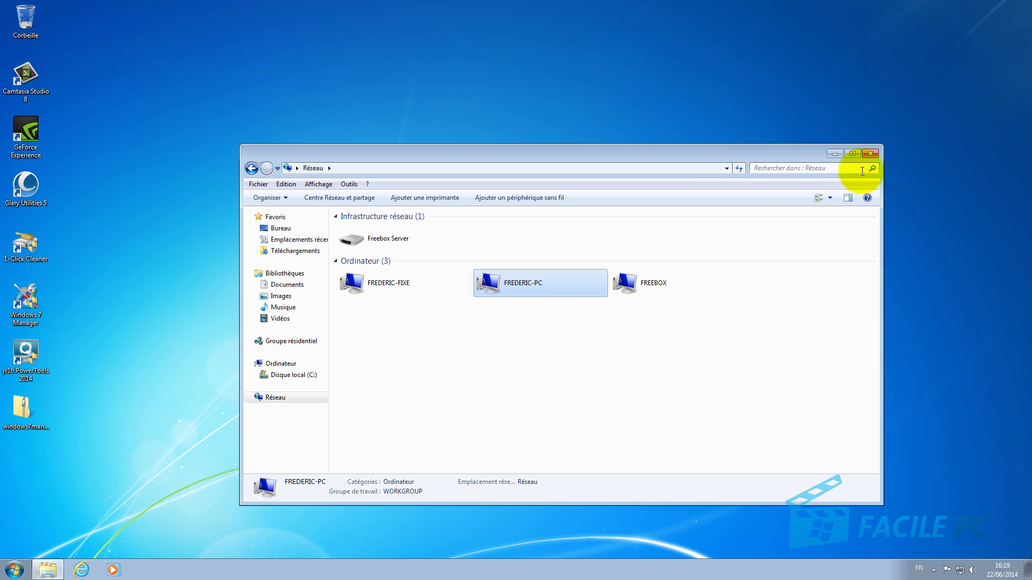
Close the network window and open Panneau de configuration from the Start menu
click(873, 155)
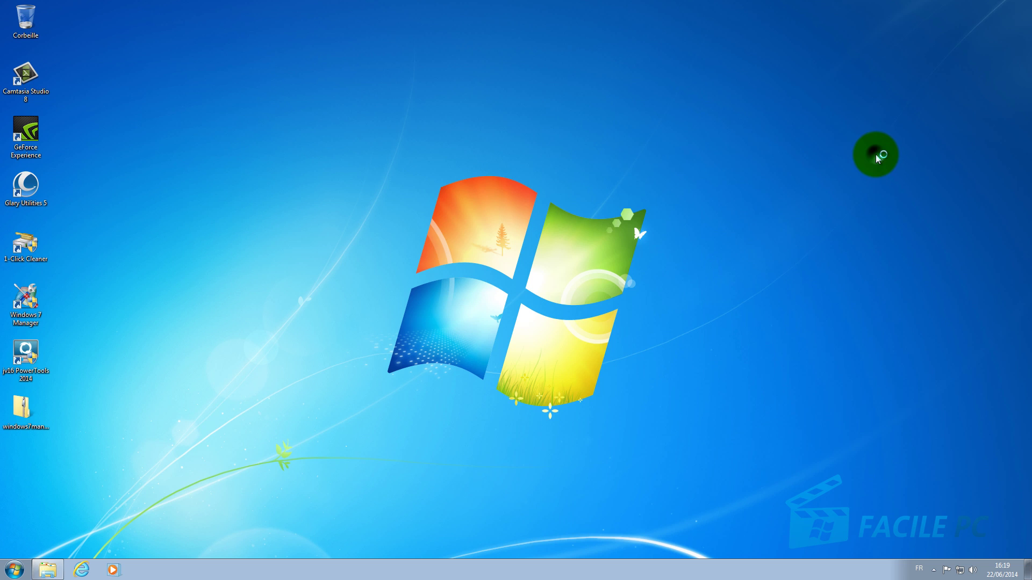
click(12, 573)
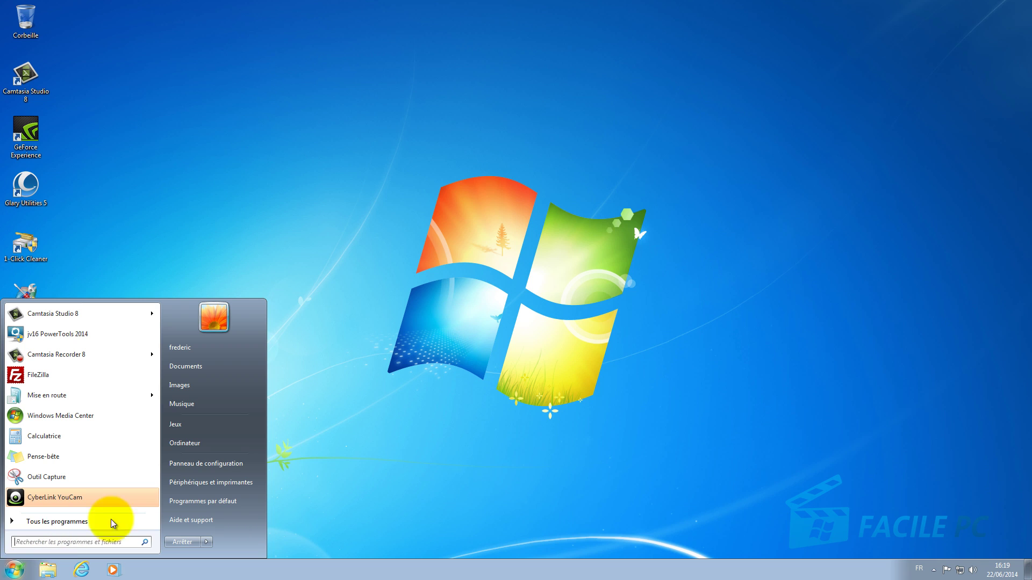
click(182, 466)
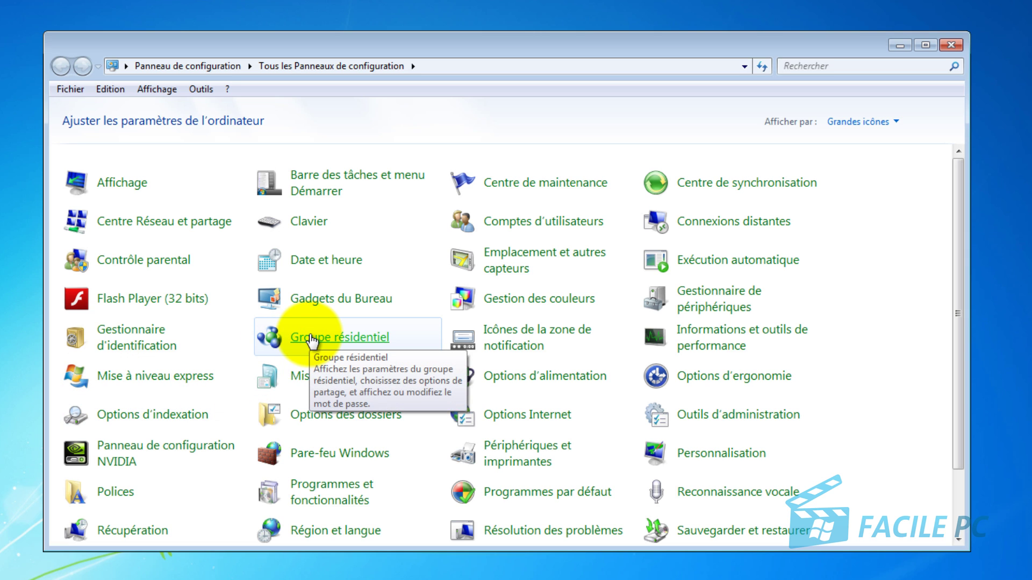
Look at the Network and Internet category, then set Afficher par to Grandes icônes
click(842, 122)
click(852, 141)
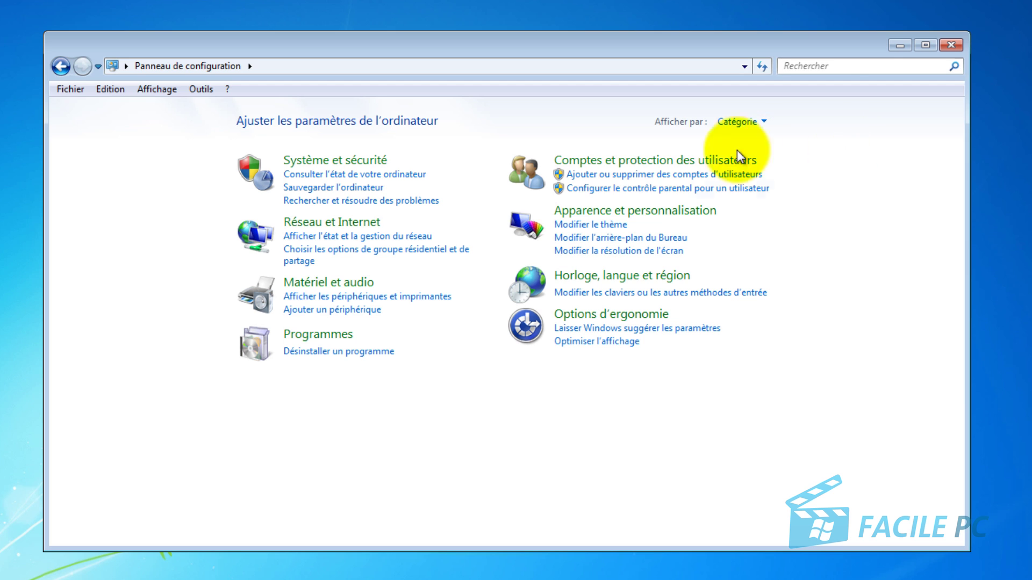
click(328, 231)
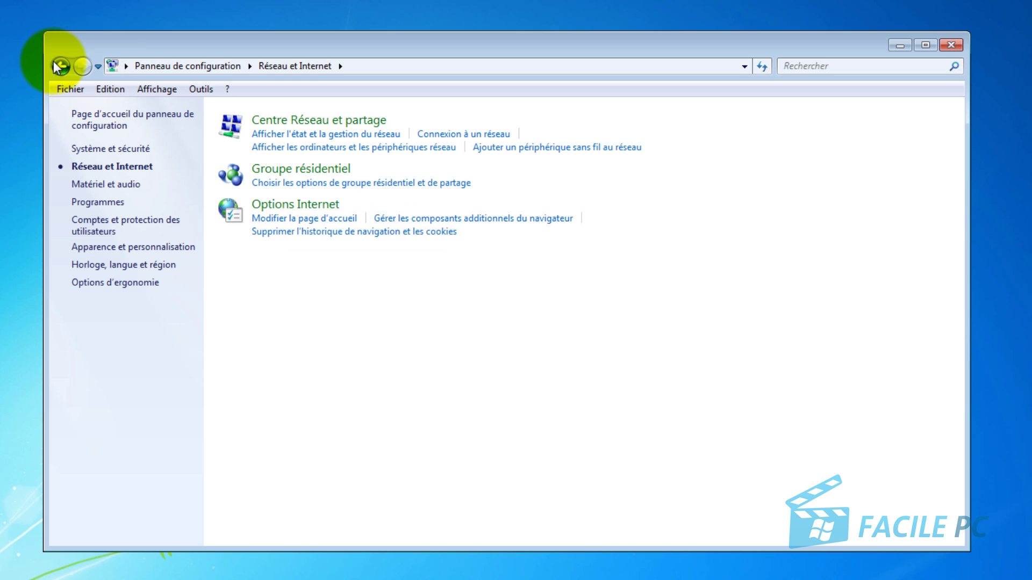
click(71, 68)
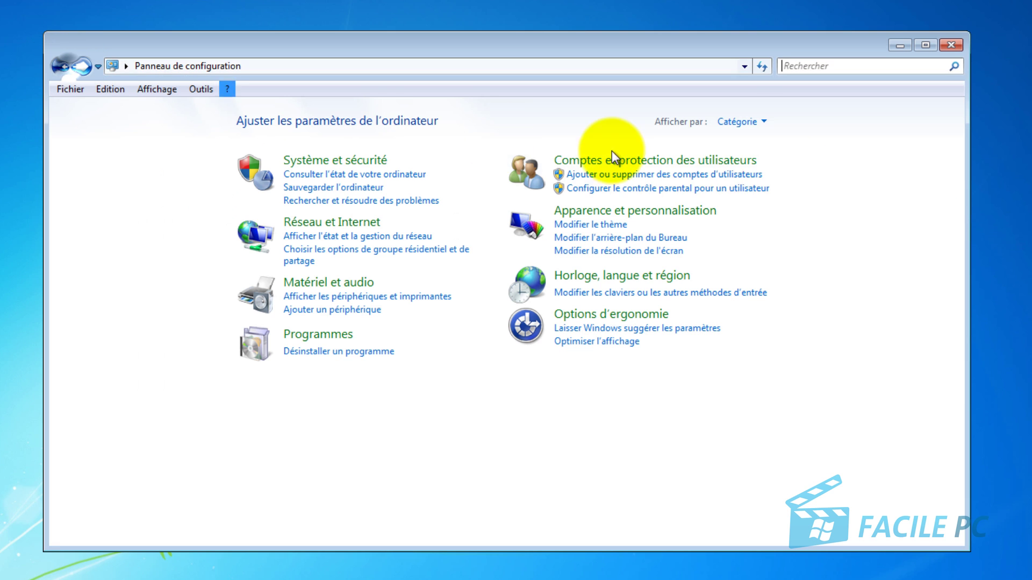
click(735, 123)
click(746, 168)
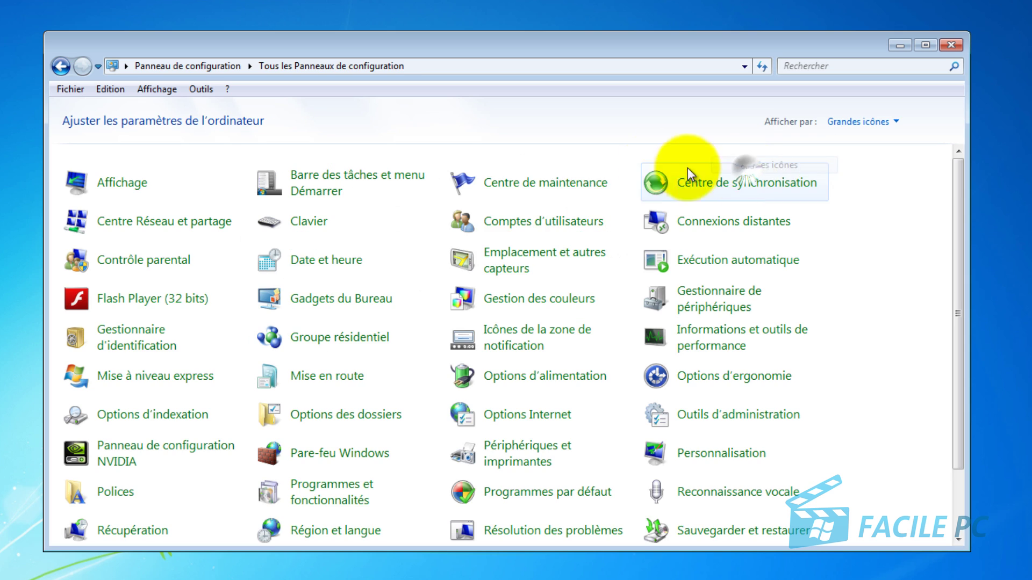
Start a new homegroup from Groupe résidentiel and add Documents to the shared items
click(356, 338)
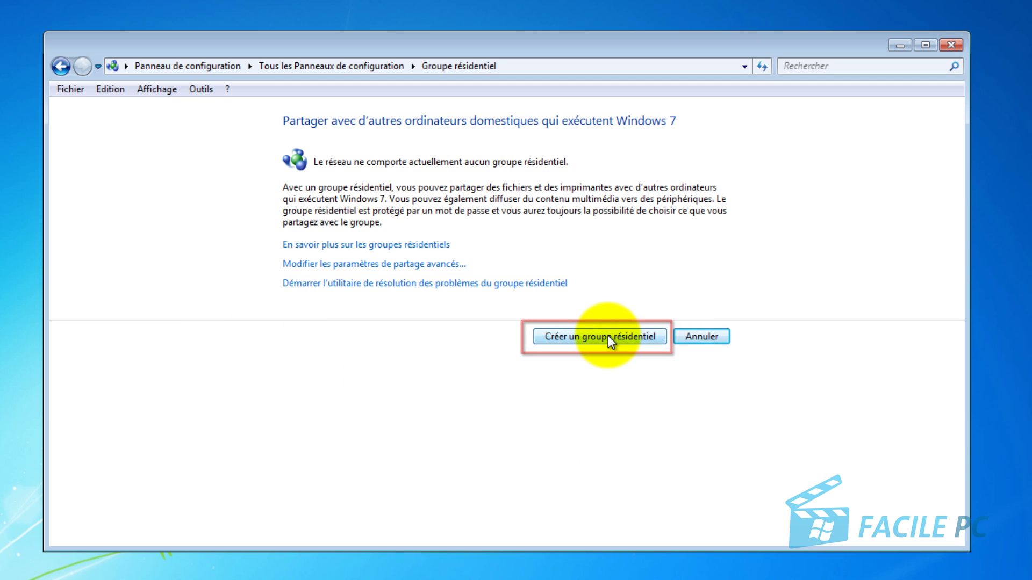
click(548, 337)
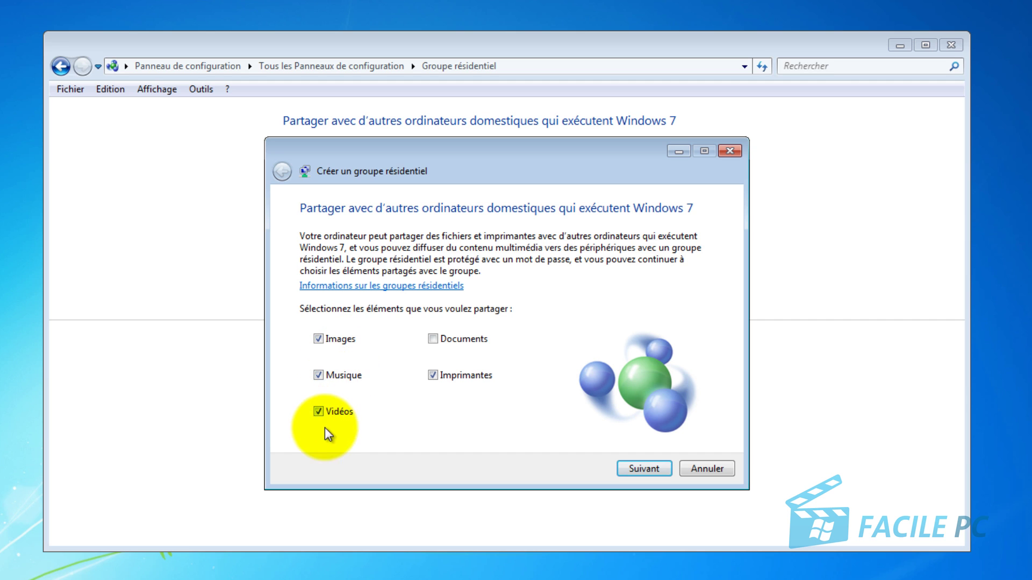
click(434, 338)
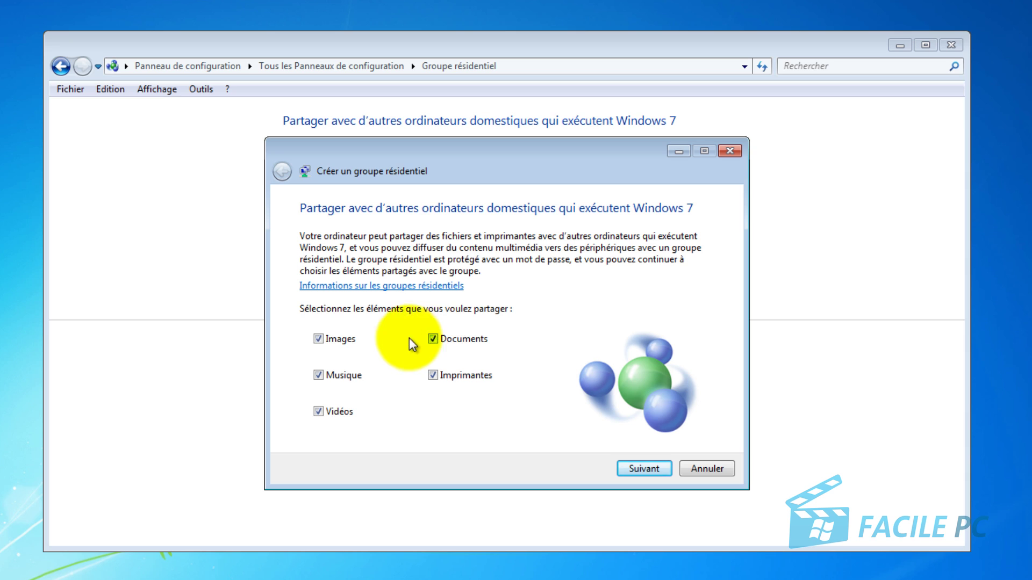
Create the homegroup, finish the wizard once the password appears, and close the window
click(653, 469)
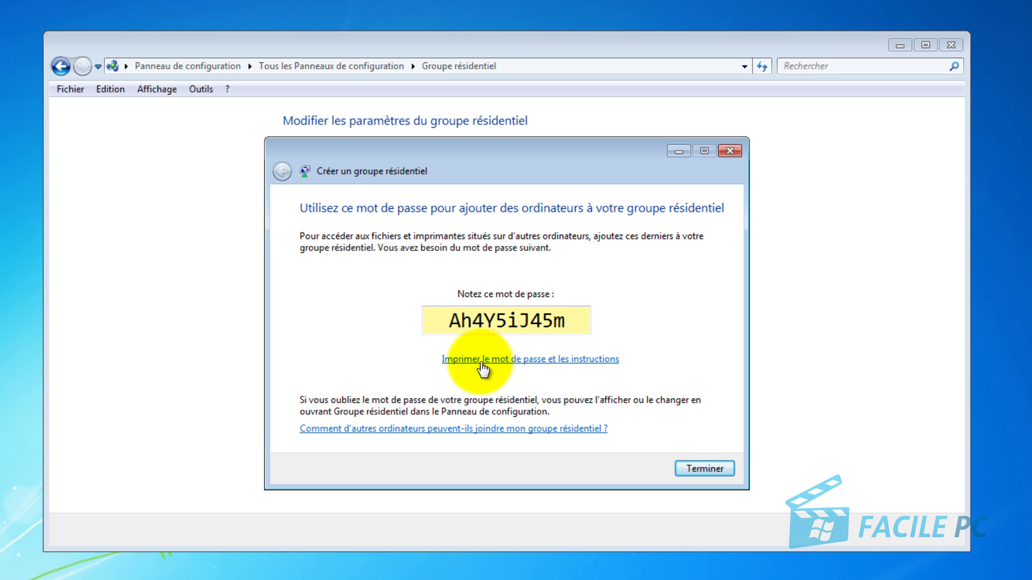
click(705, 469)
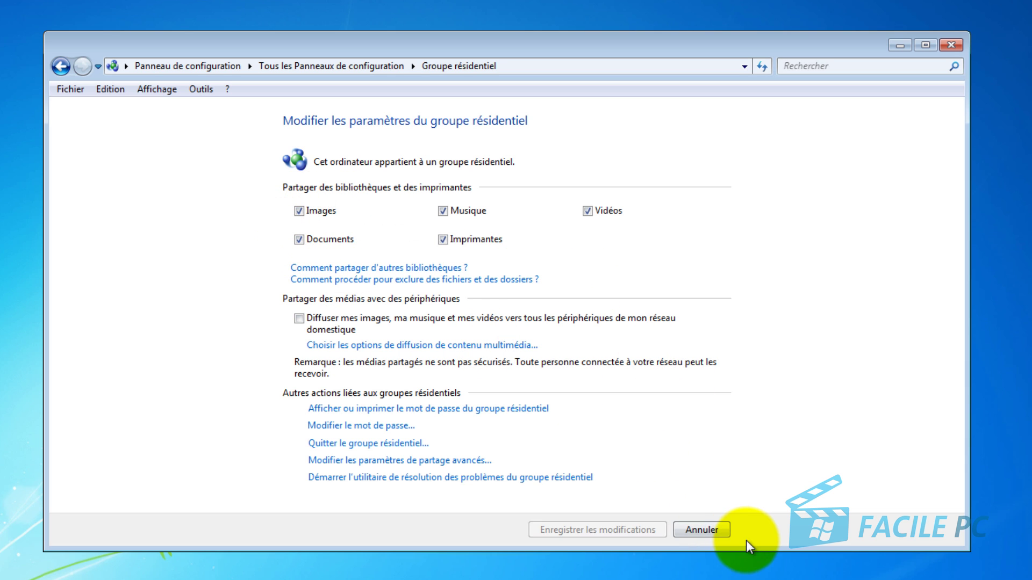
click(945, 44)
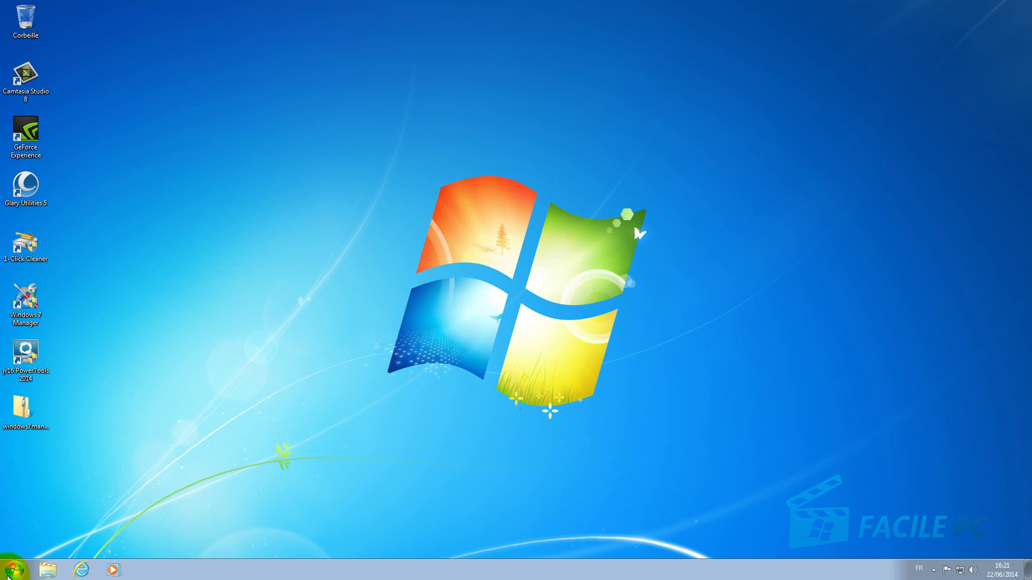
Open Centre Réseau et partage and bring up the network location chooser from Réseau domestique
click(14, 570)
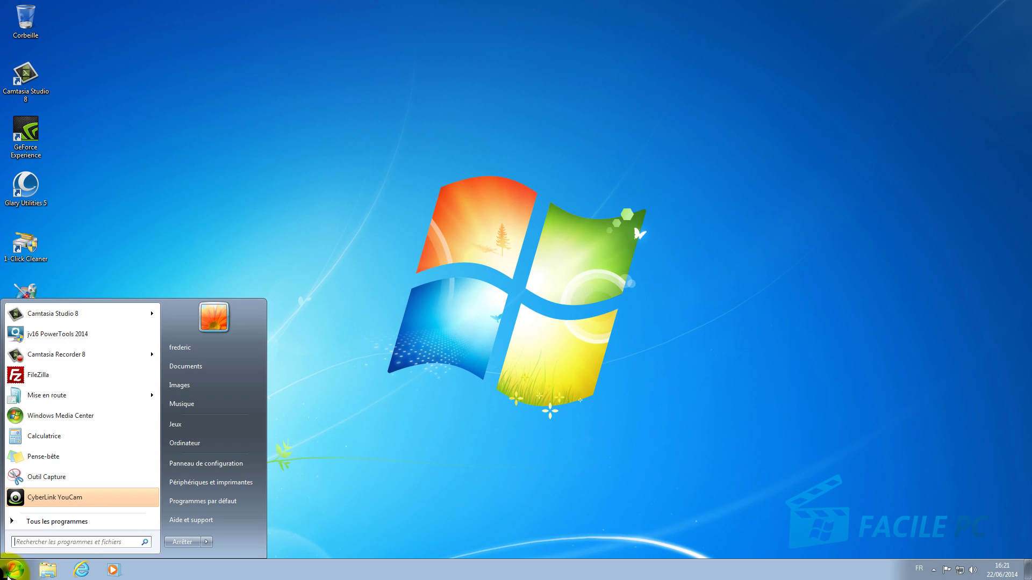
click(185, 463)
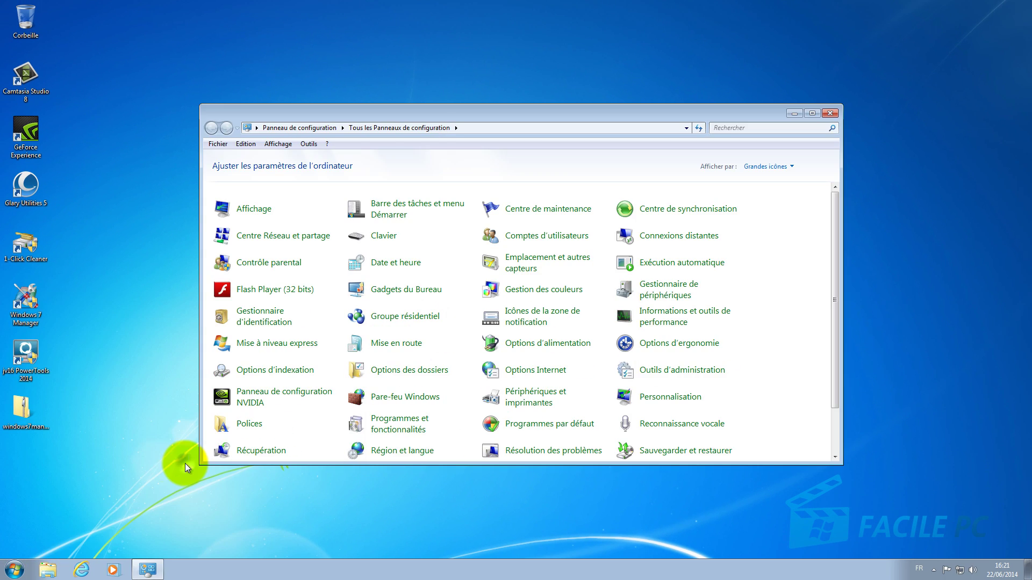
click(286, 239)
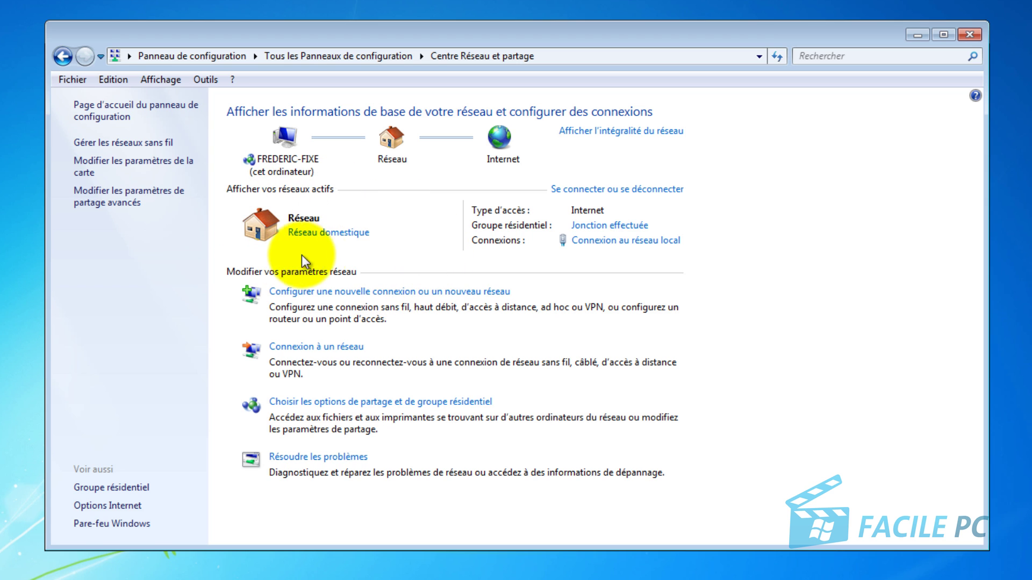
click(332, 233)
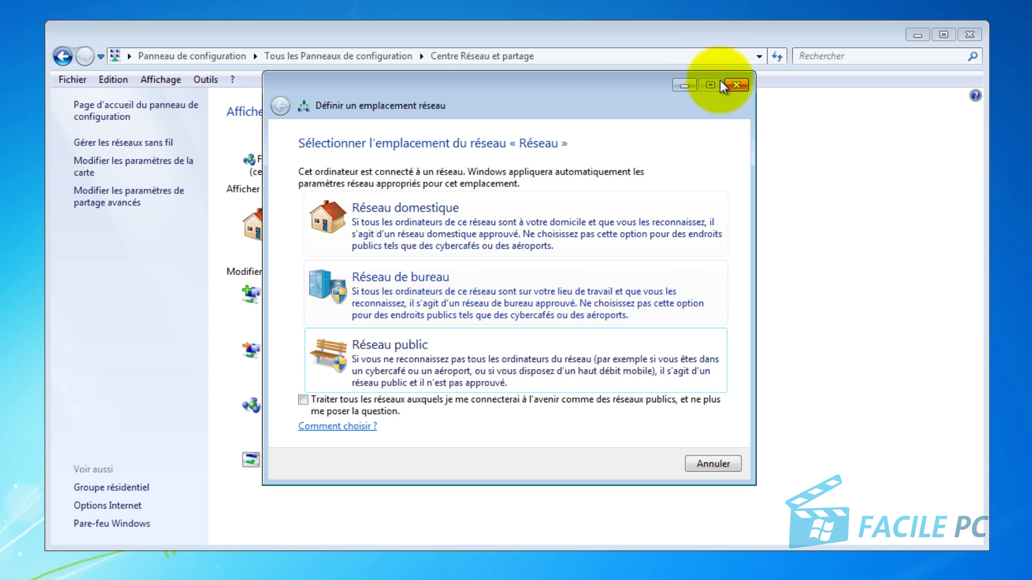
Set the network location to Réseau domestique and close the confirmation
click(735, 85)
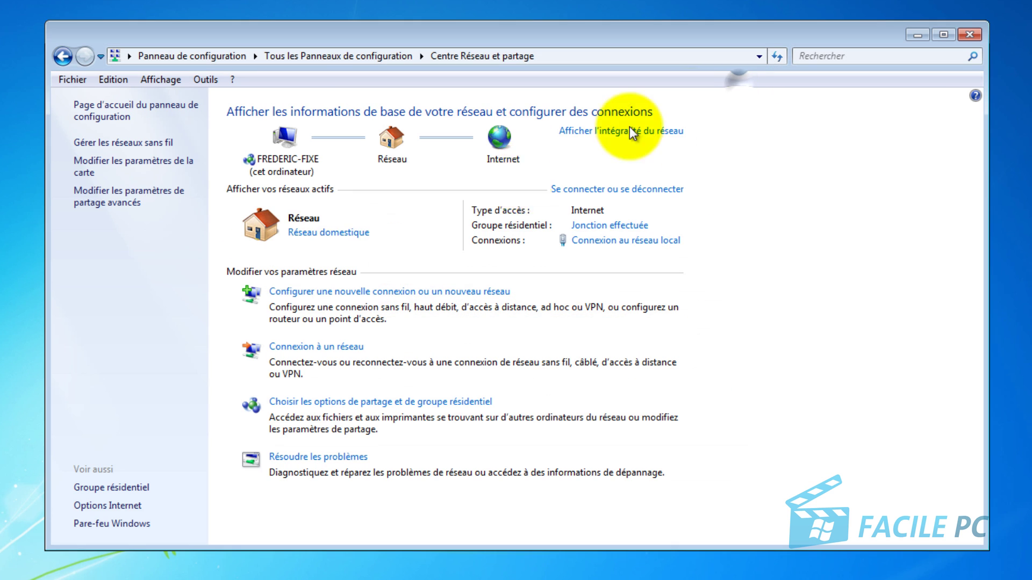
click(326, 236)
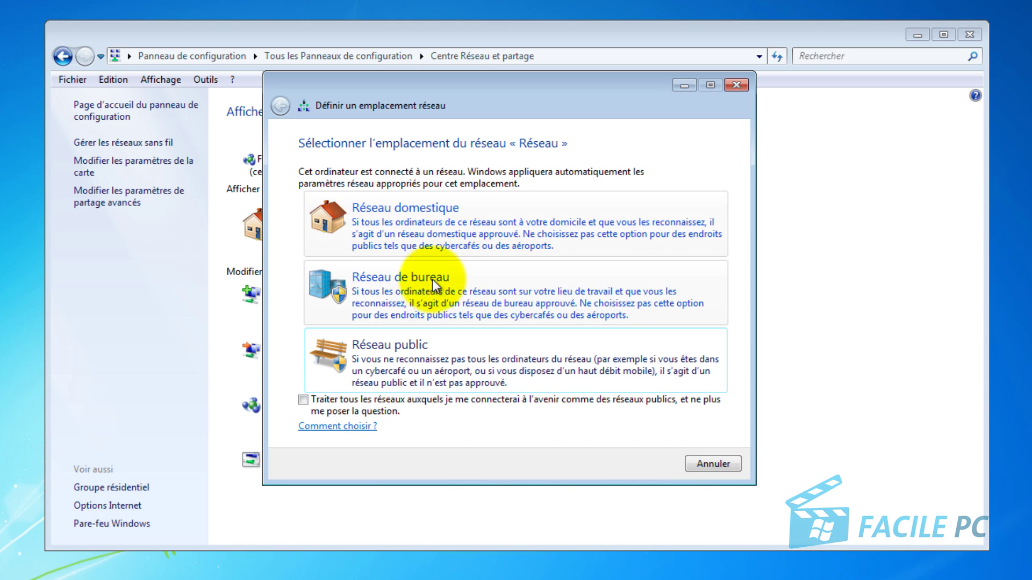
click(447, 214)
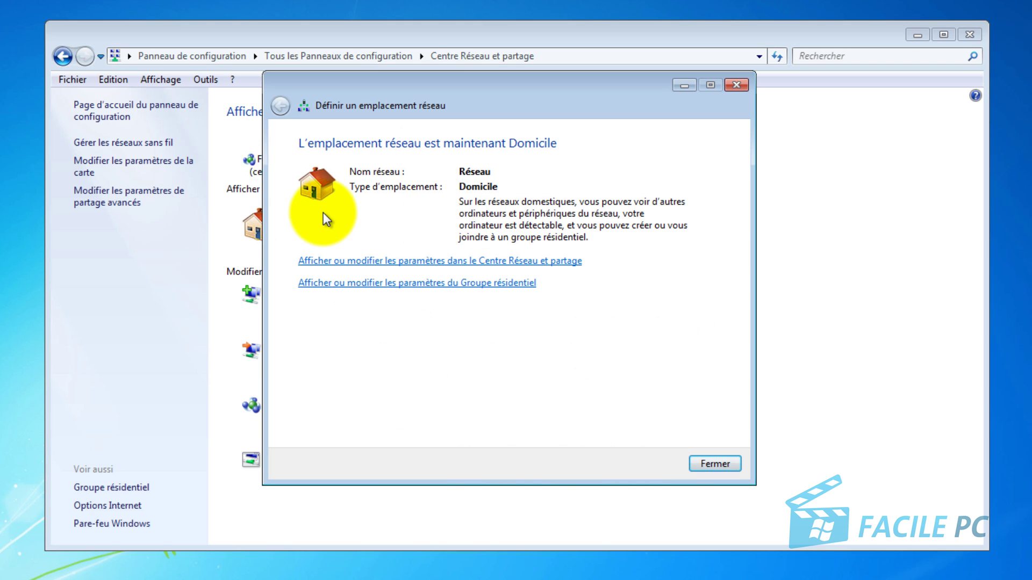
click(733, 465)
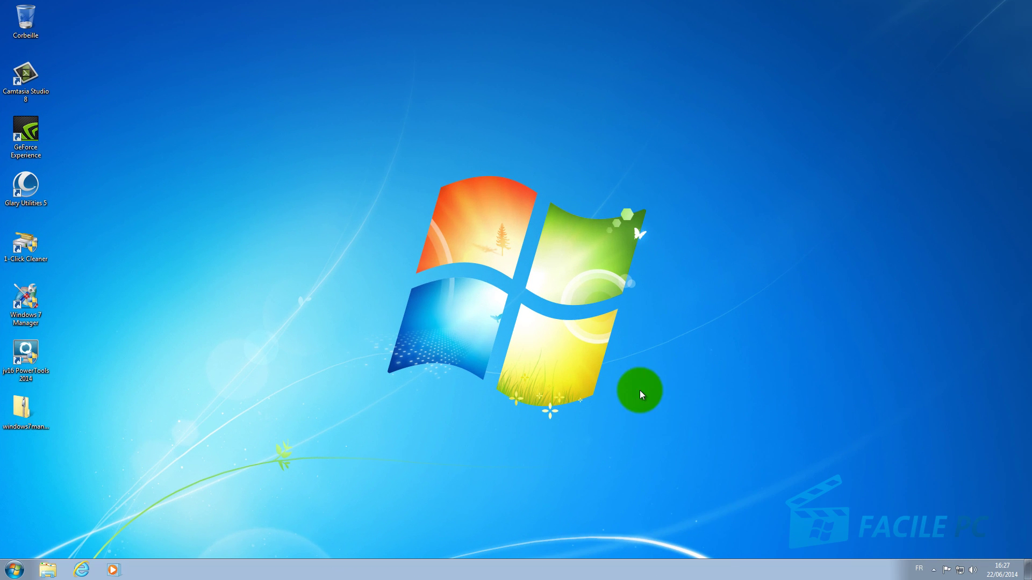
Open Groupe résidentiel in Control Panel to see the other computer's homegroup
click(14, 569)
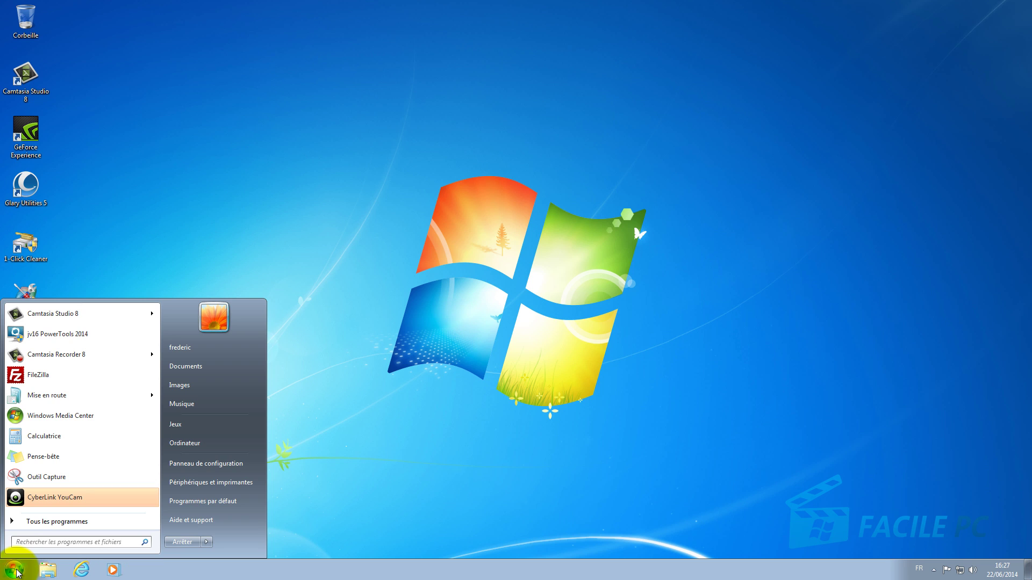
click(206, 463)
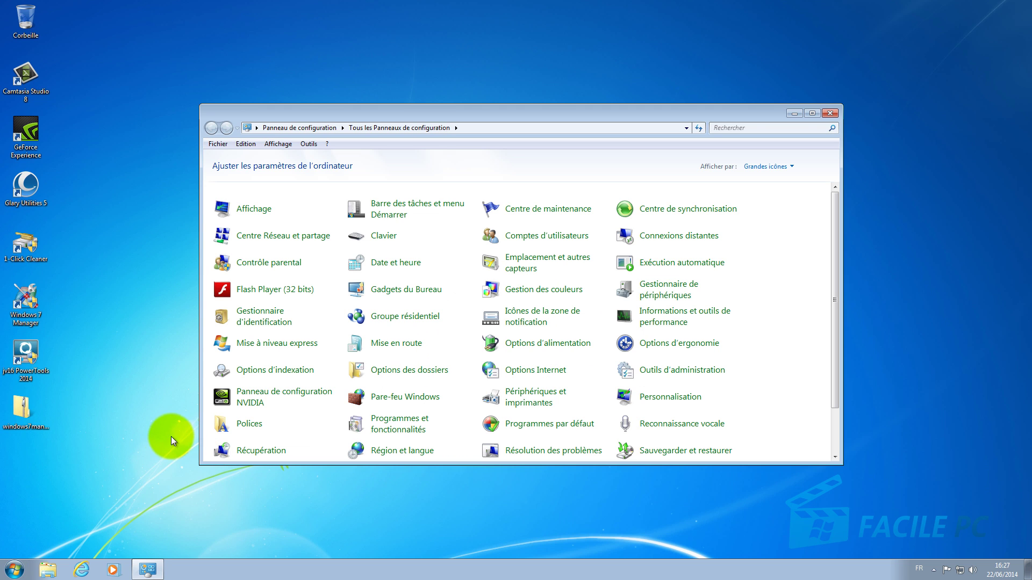
click(424, 319)
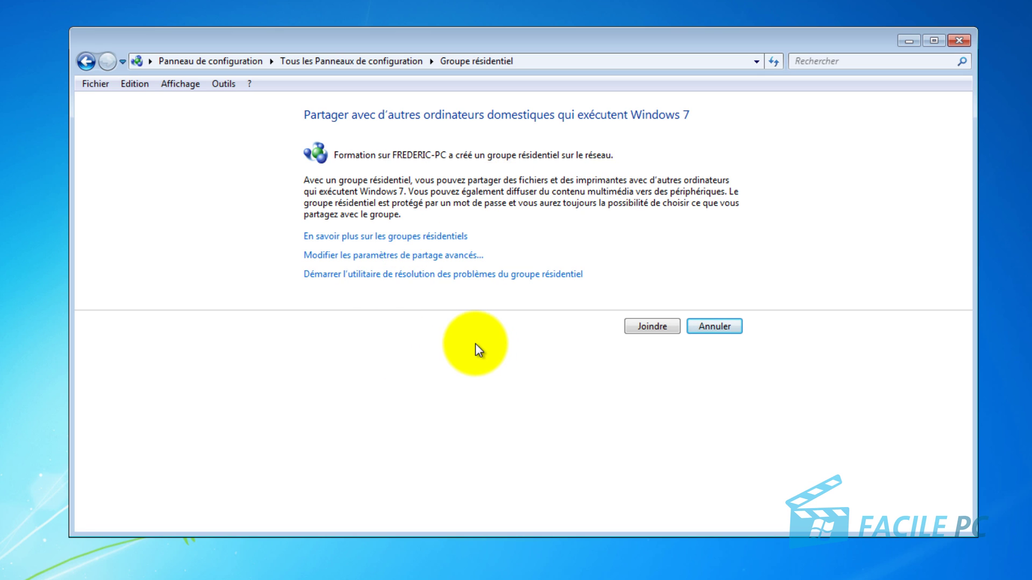
Join the homegroup with Documents also shared, entering the homegroup password
click(652, 329)
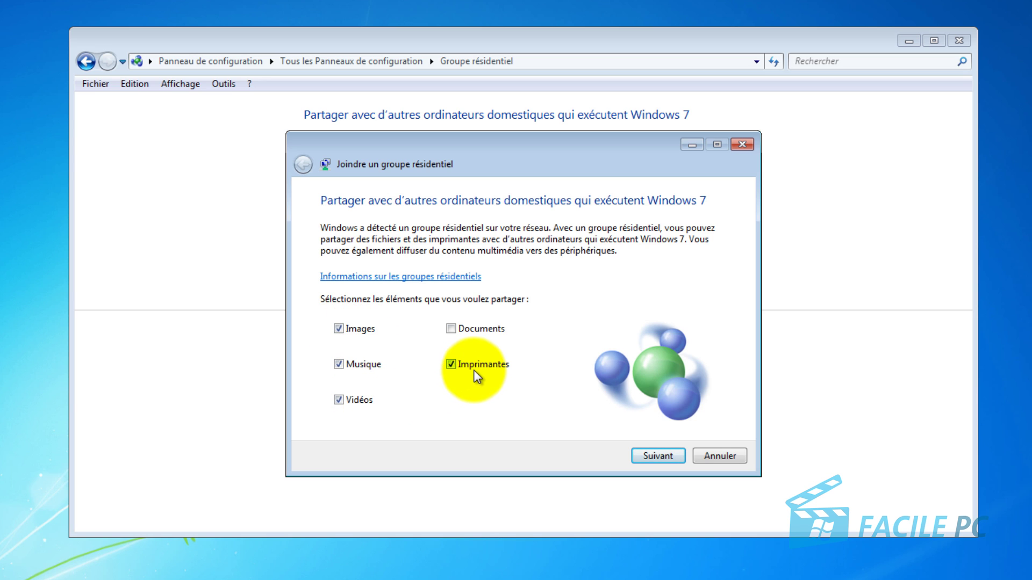
click(451, 328)
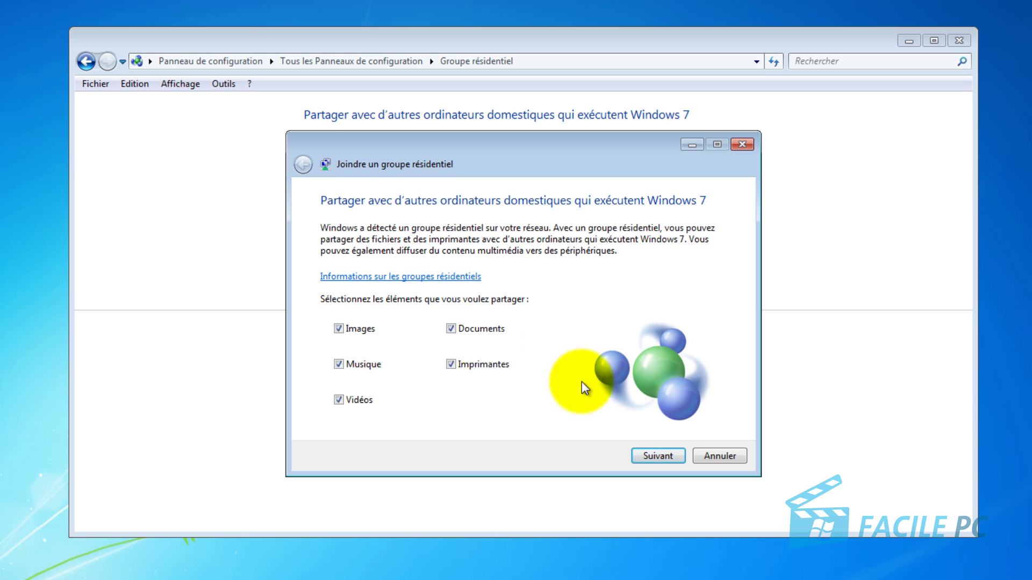
click(654, 456)
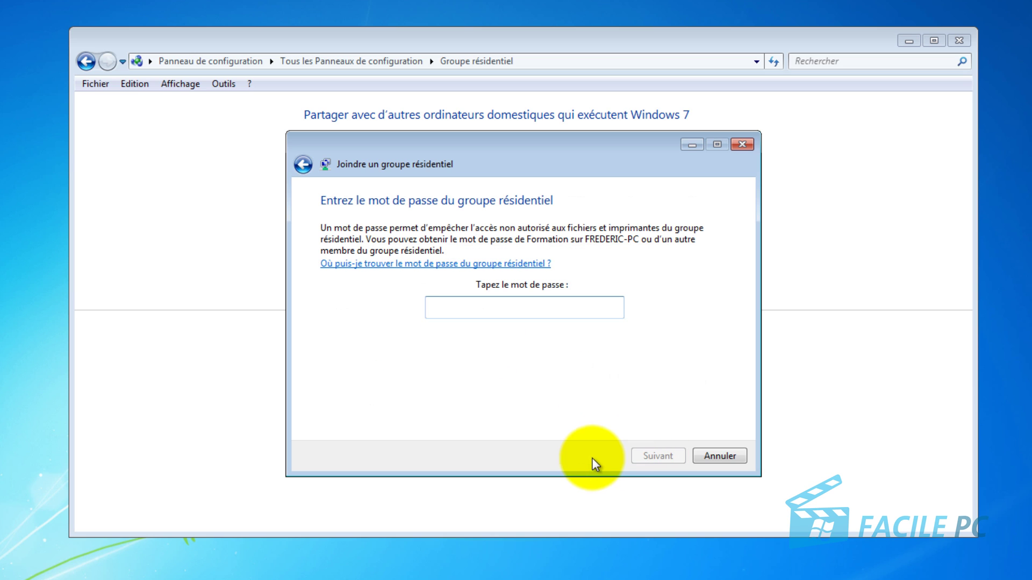
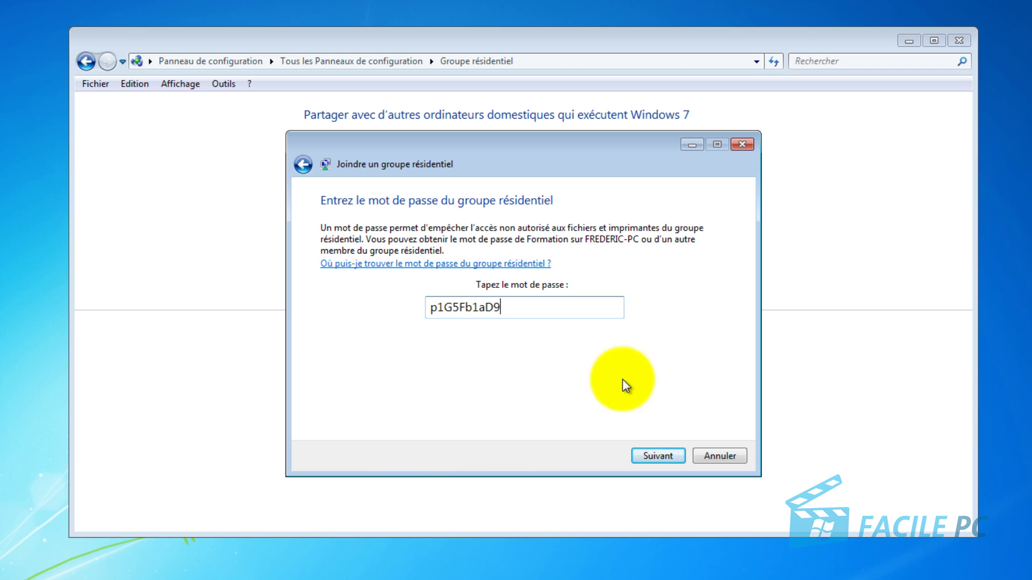
click(661, 456)
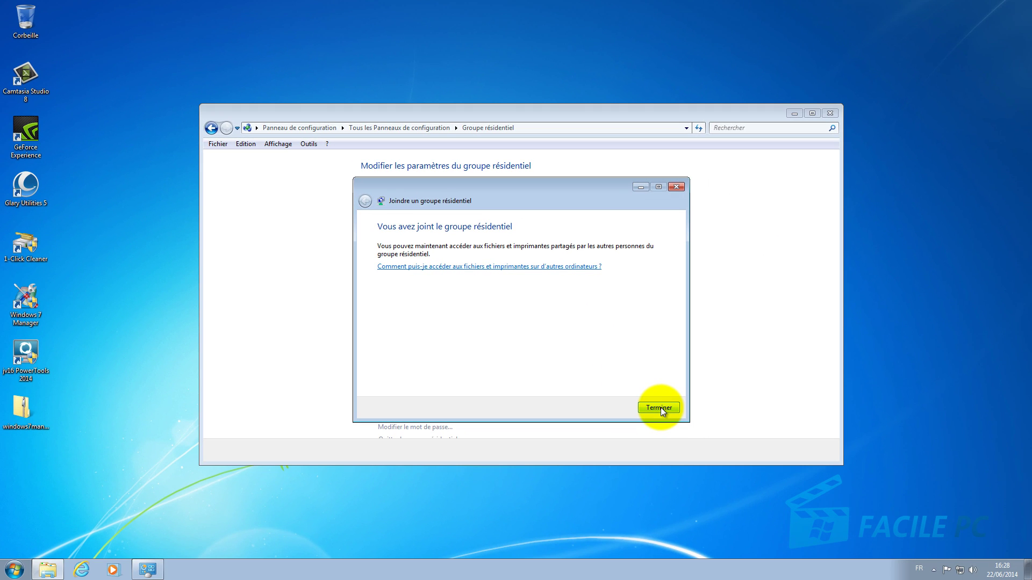
click(660, 407)
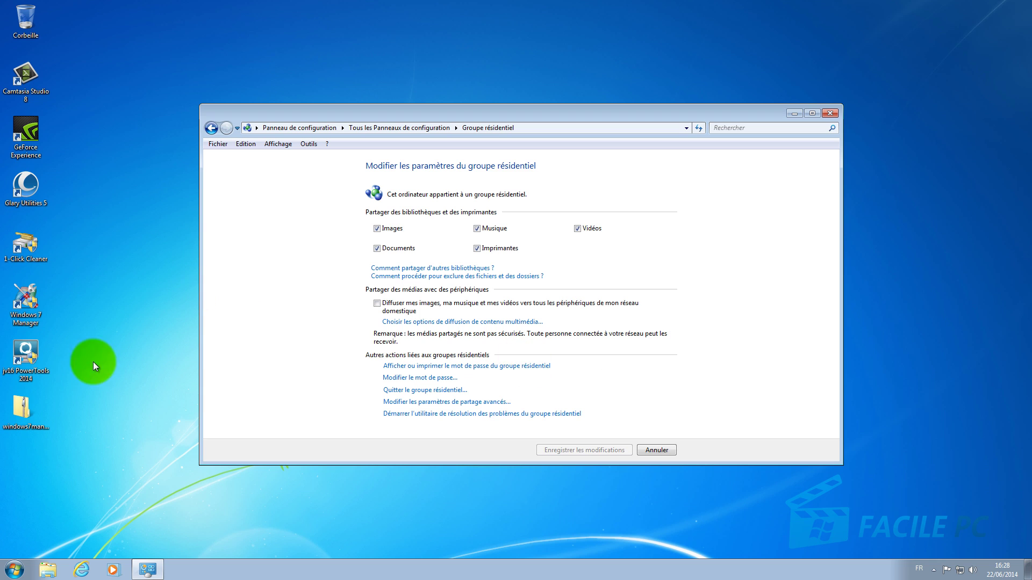
Browse the network to FREDERIC-PC's shared Users folder and open the user's personal folder
click(19, 555)
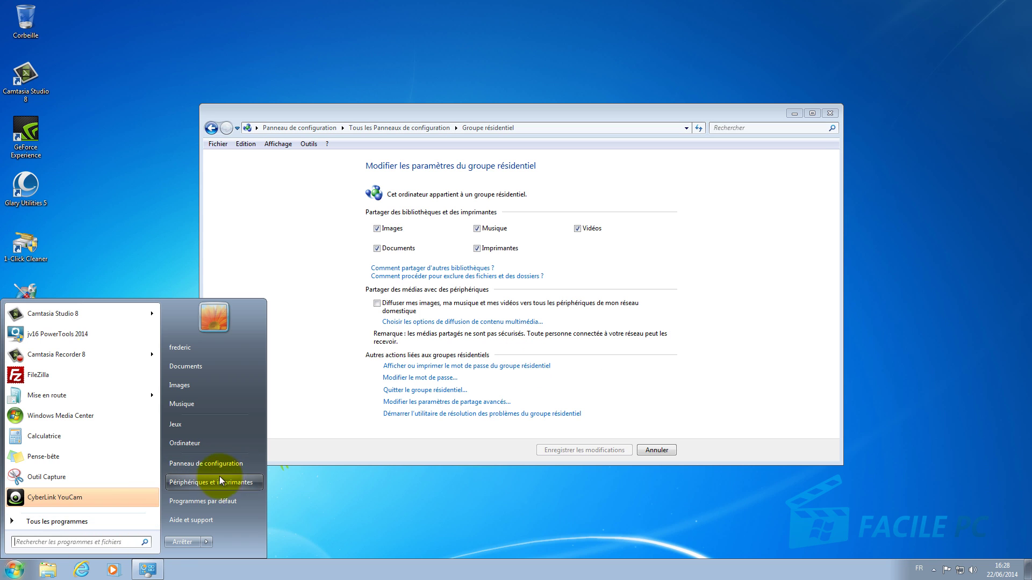
click(199, 445)
click(270, 410)
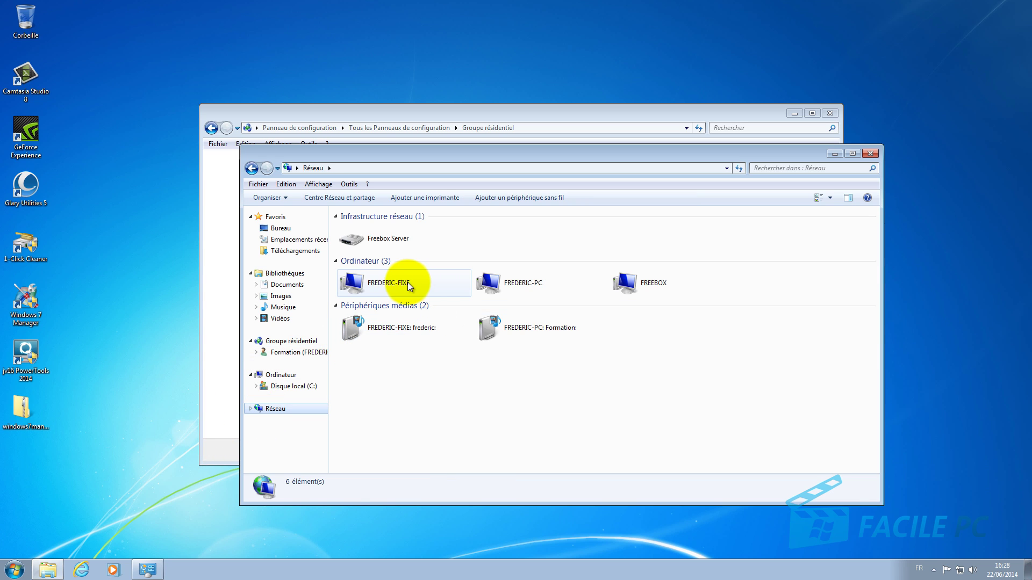
double_click(512, 282)
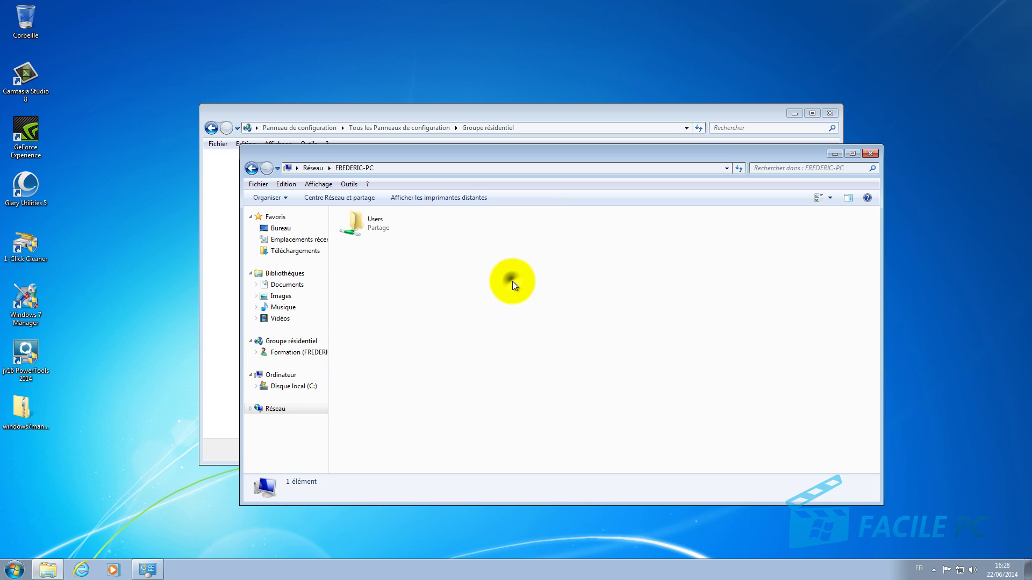
double_click(373, 222)
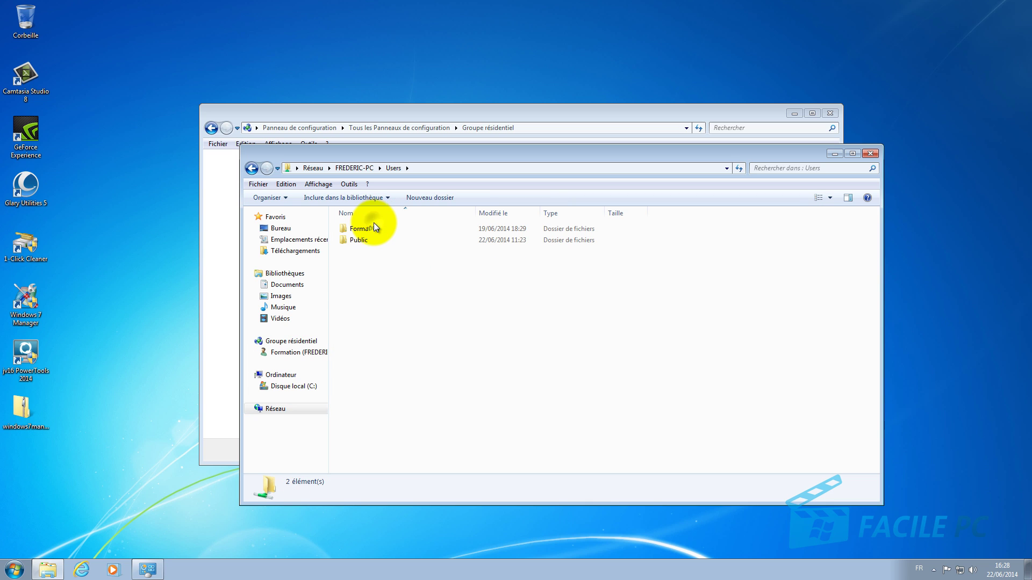
double_click(374, 224)
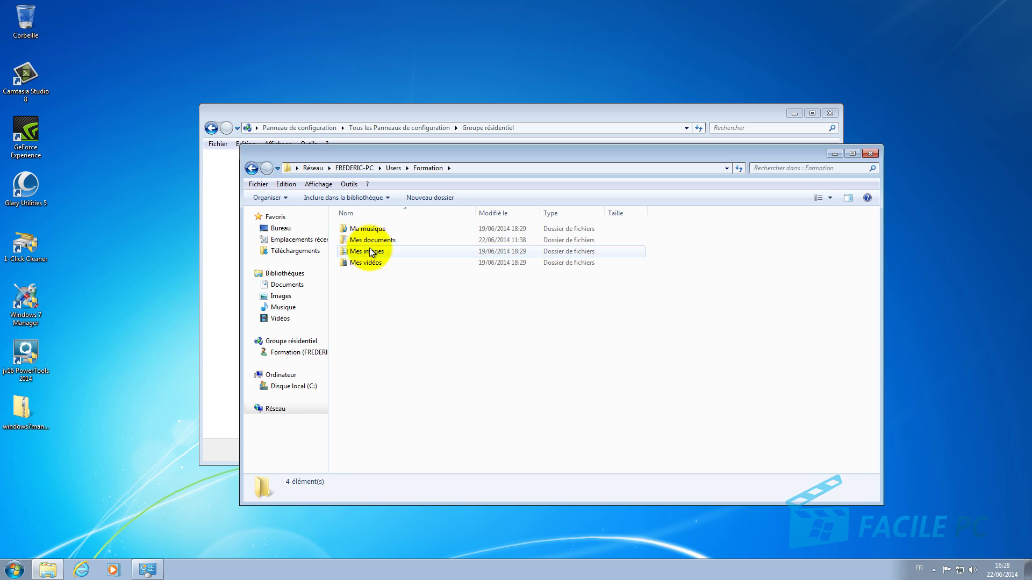
Look inside Ma musique and RadioSure Recordings, then go back and open Mes images
click(364, 229)
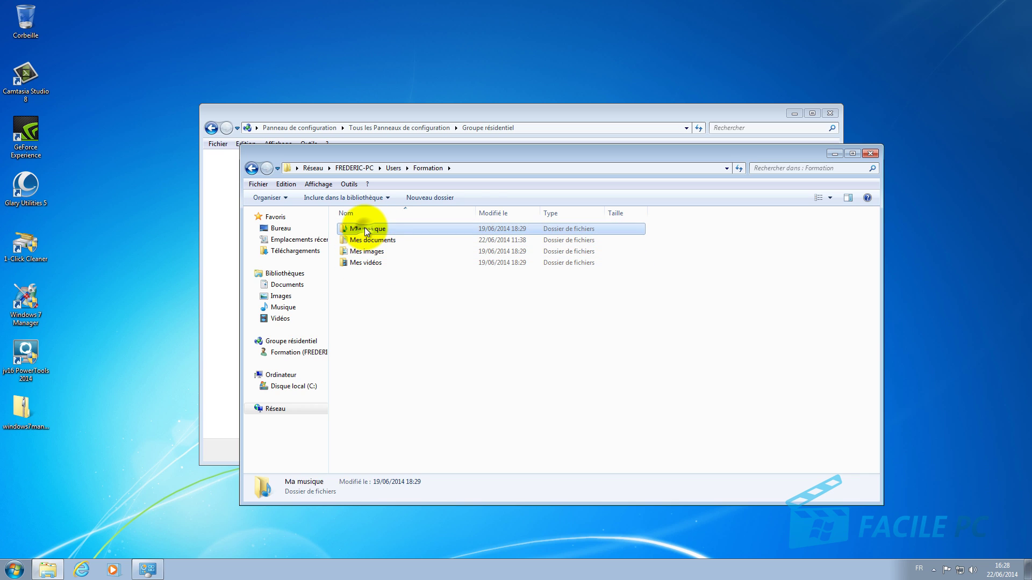
double_click(364, 229)
double_click(364, 228)
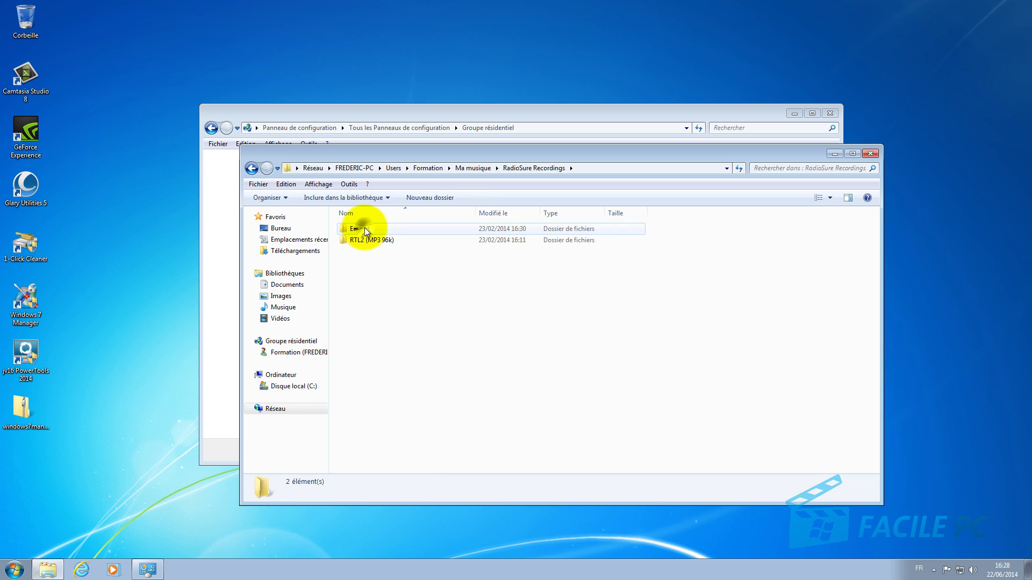
click(251, 169)
click(251, 169)
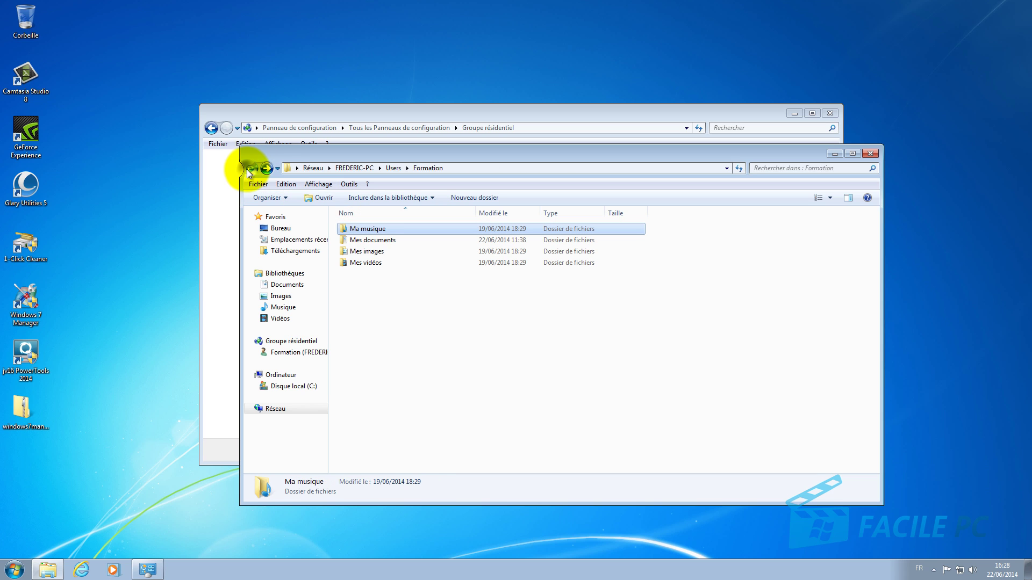
double_click(363, 252)
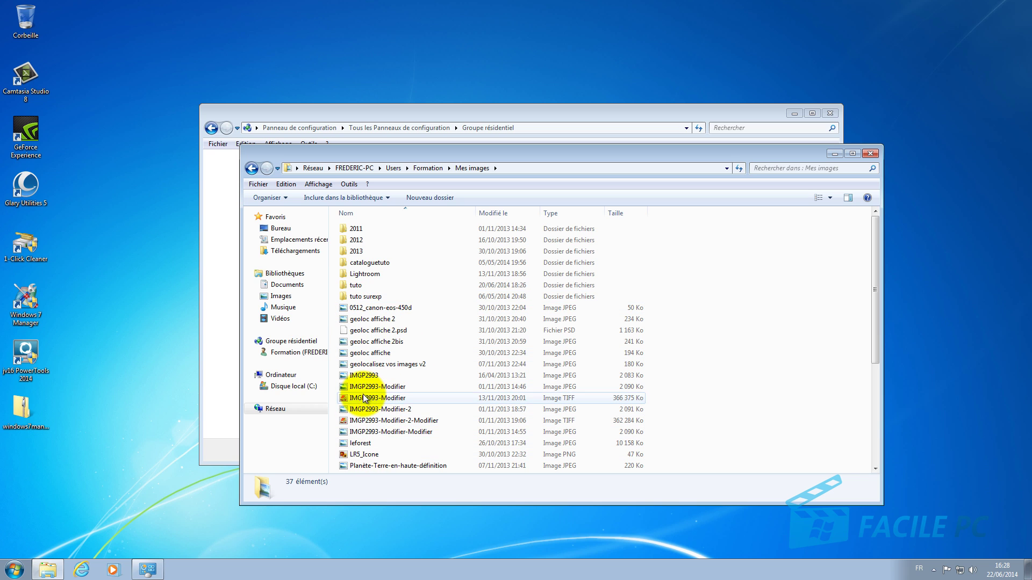
View the geoloc affiche image in Windows Photo Viewer, then close it
double_click(370, 353)
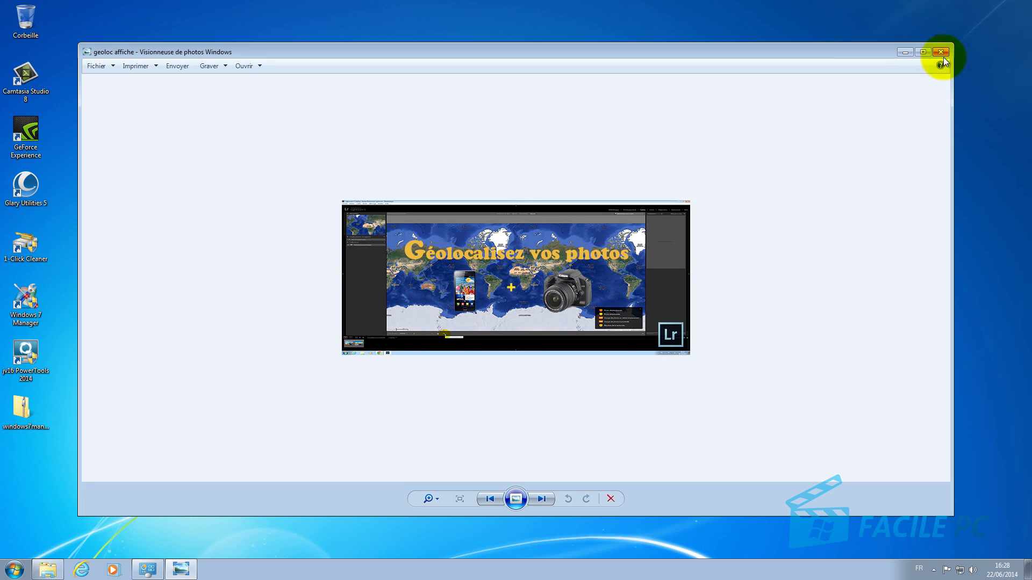
click(940, 52)
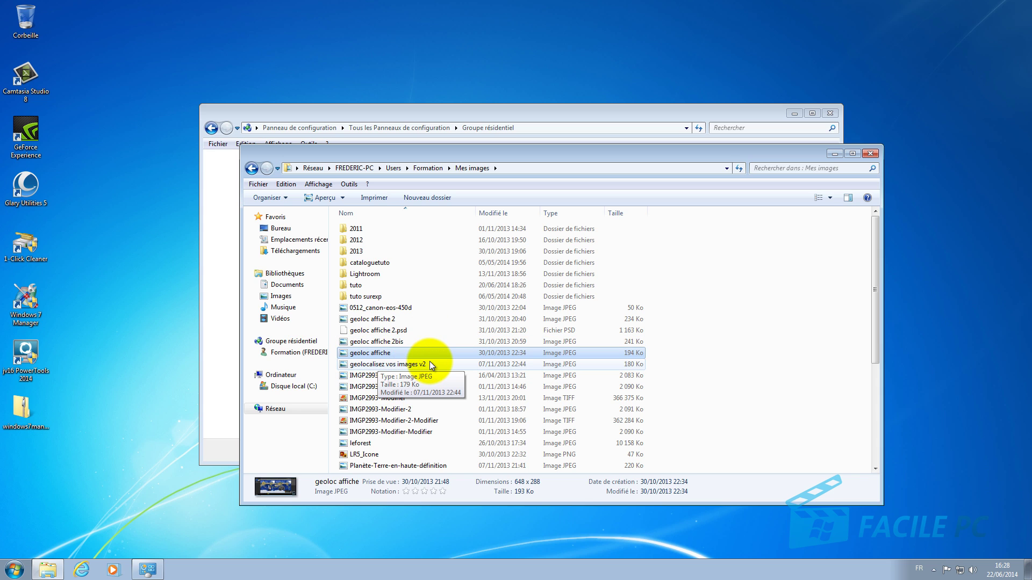
Copy the geoloc affiche image and paste it onto the desktop
right_click(393, 352)
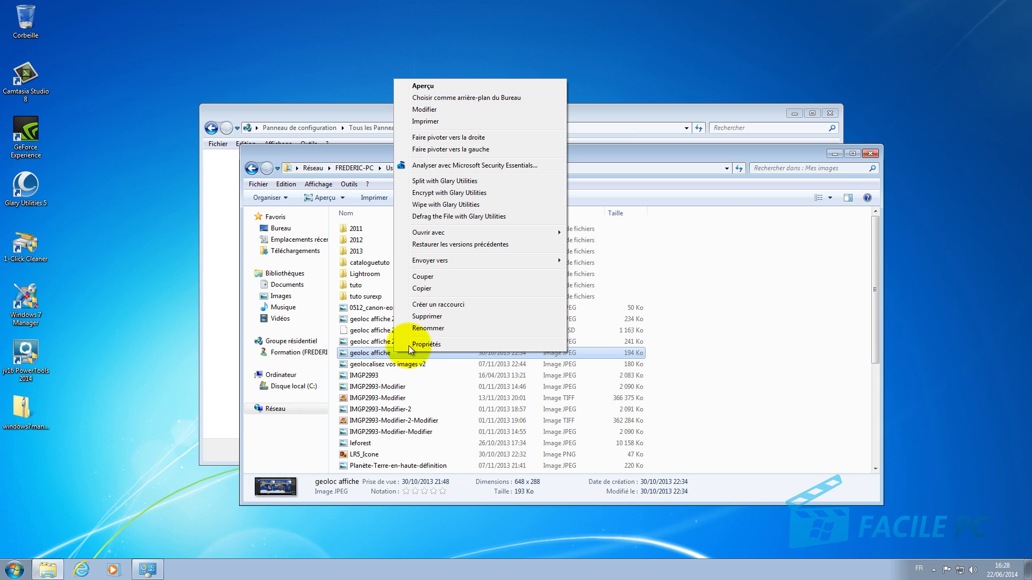
click(427, 290)
right_click(56, 471)
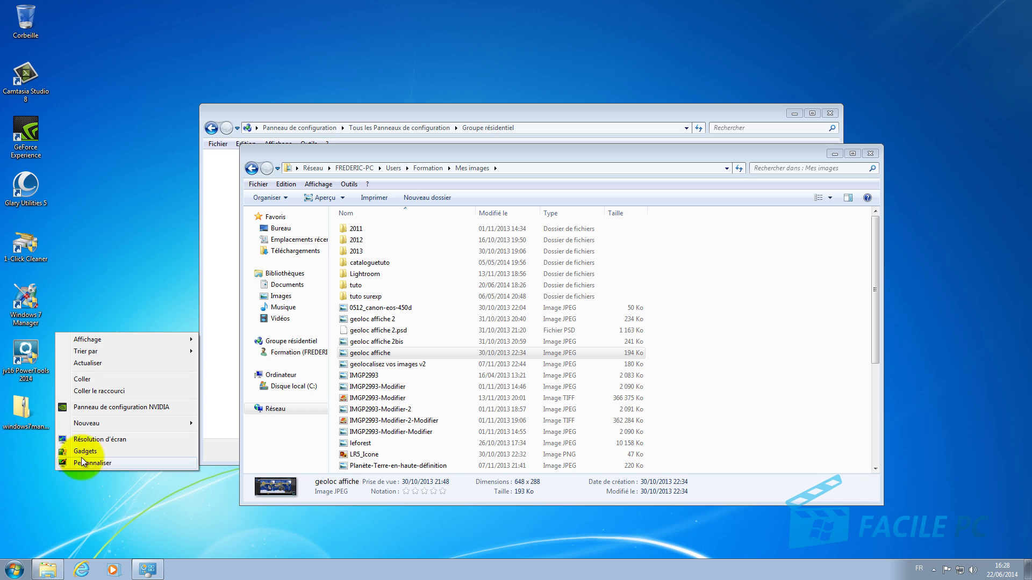
click(82, 378)
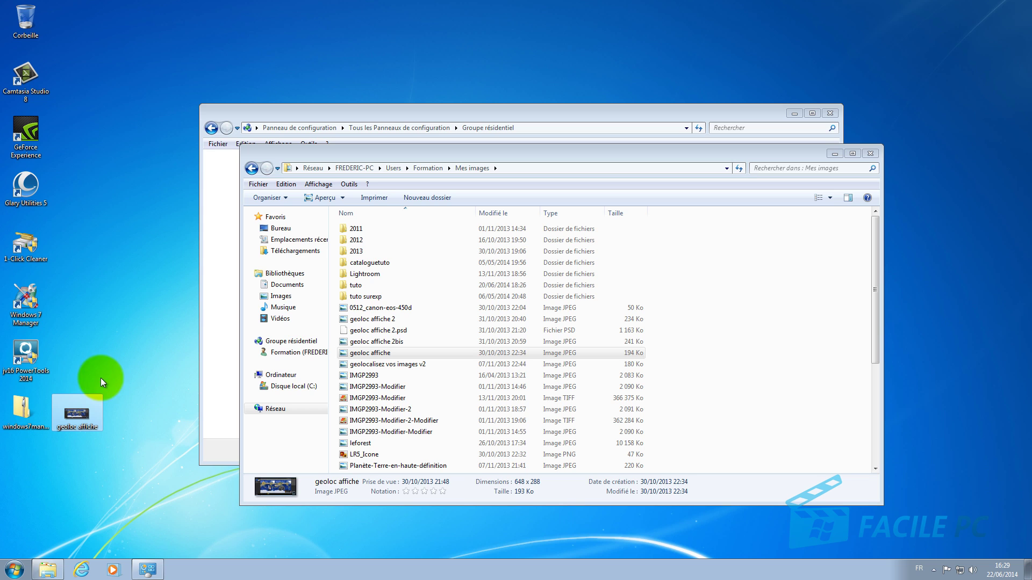
Drag the windows7manager folder from the desktop into the shared Mes images folder
click(24, 412)
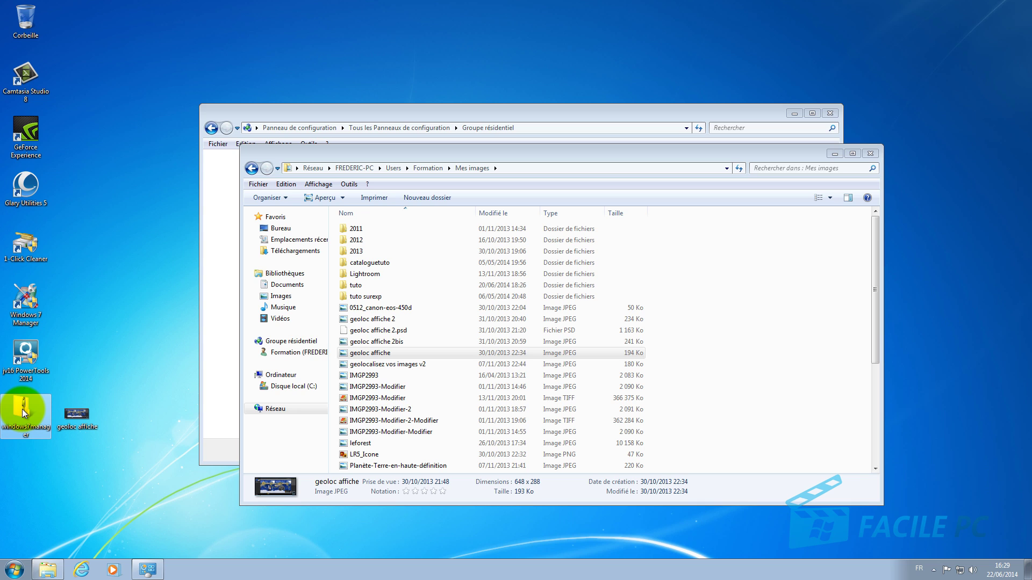
drag(23, 412, 104, 430)
drag(250, 436, 682, 349)
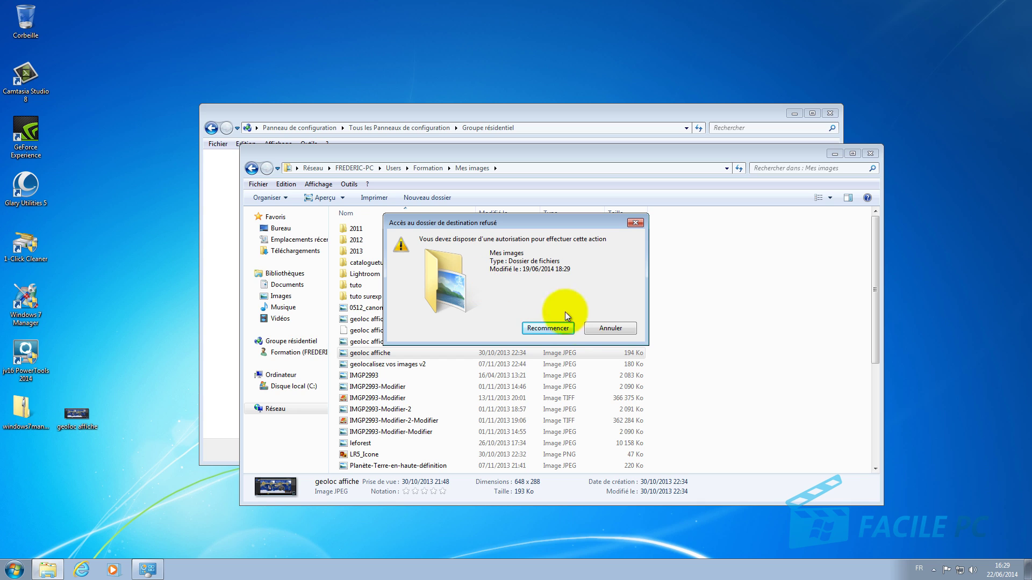
Retry, then cancel the access-denied copy and close the network Mes images window
click(544, 328)
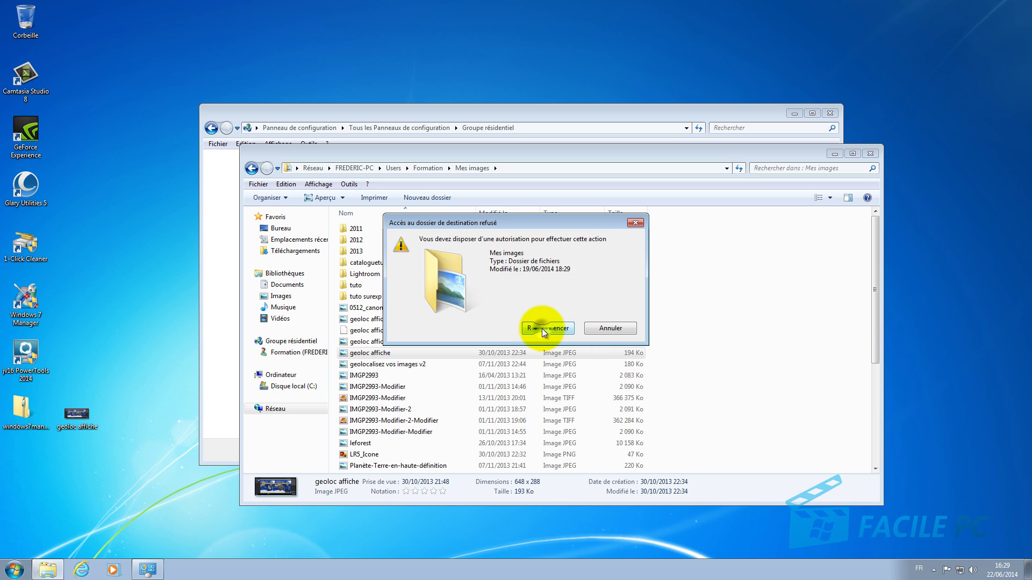
click(625, 328)
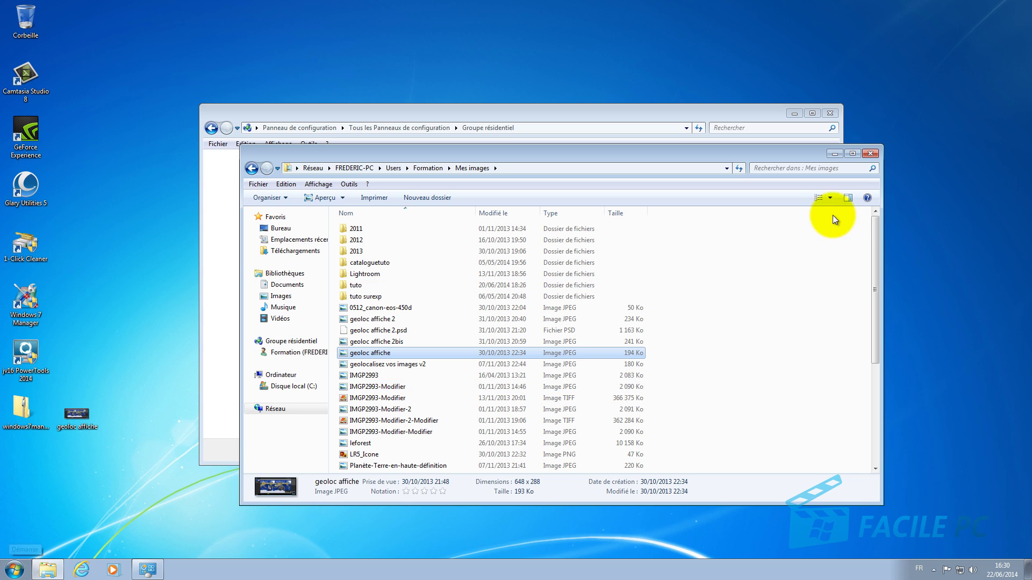
click(870, 153)
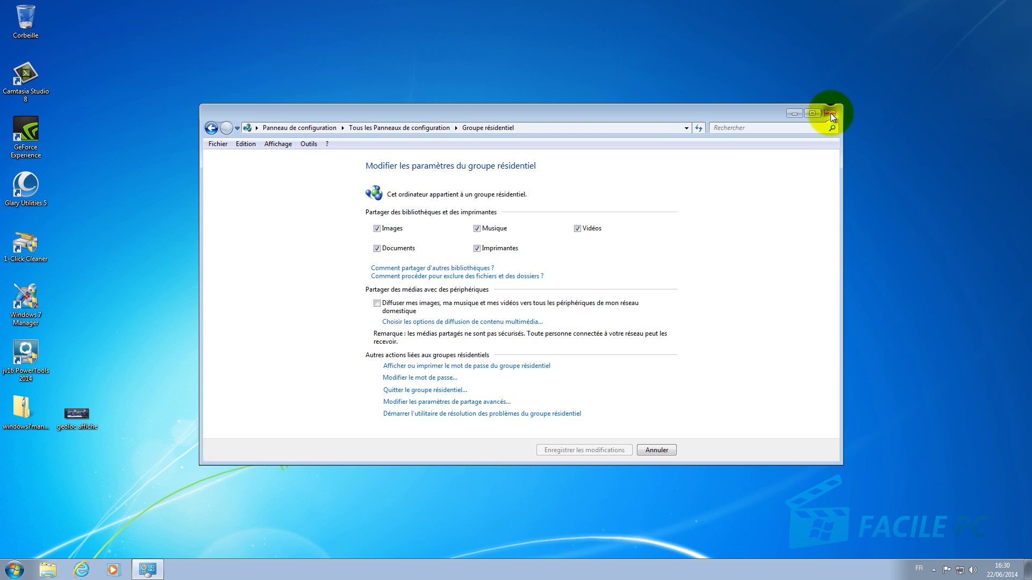
Close the homegroup settings and share the Start menu's Documents library with specific people
click(830, 114)
click(15, 575)
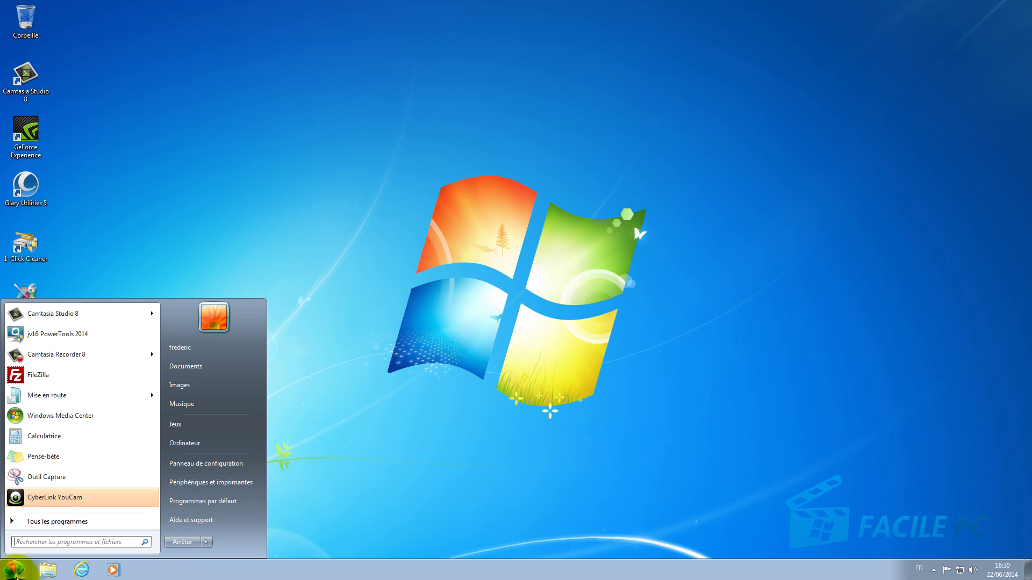
right_click(217, 367)
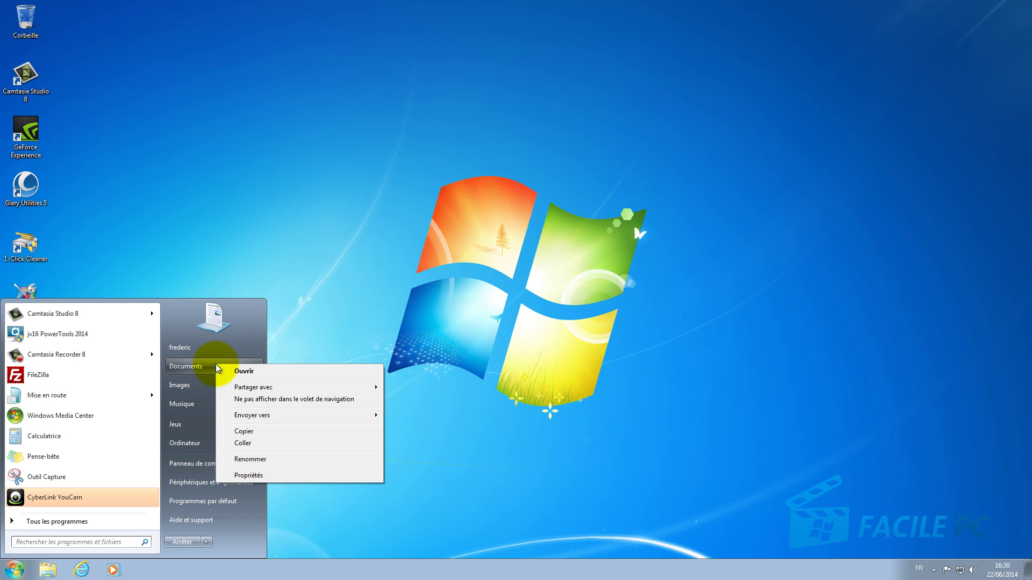
mouse_move(237, 388)
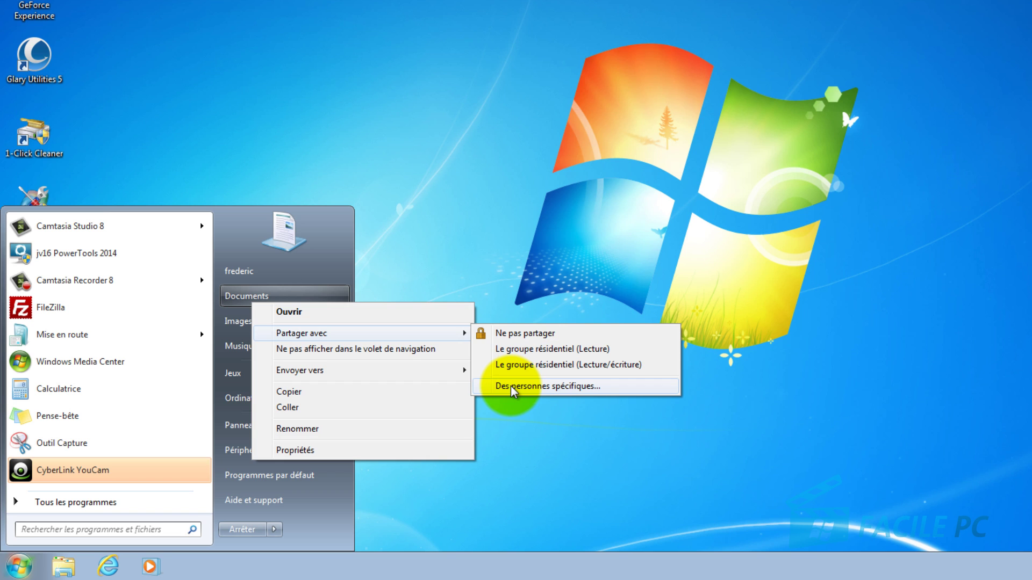
click(511, 386)
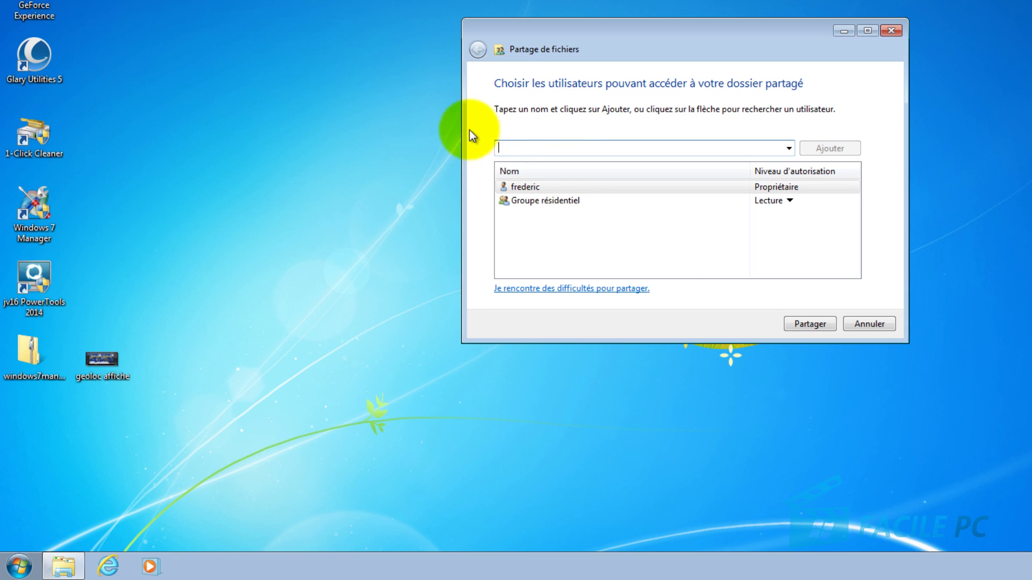
Add user 'test' to the share list with Lecture/écriture permission
click(627, 149)
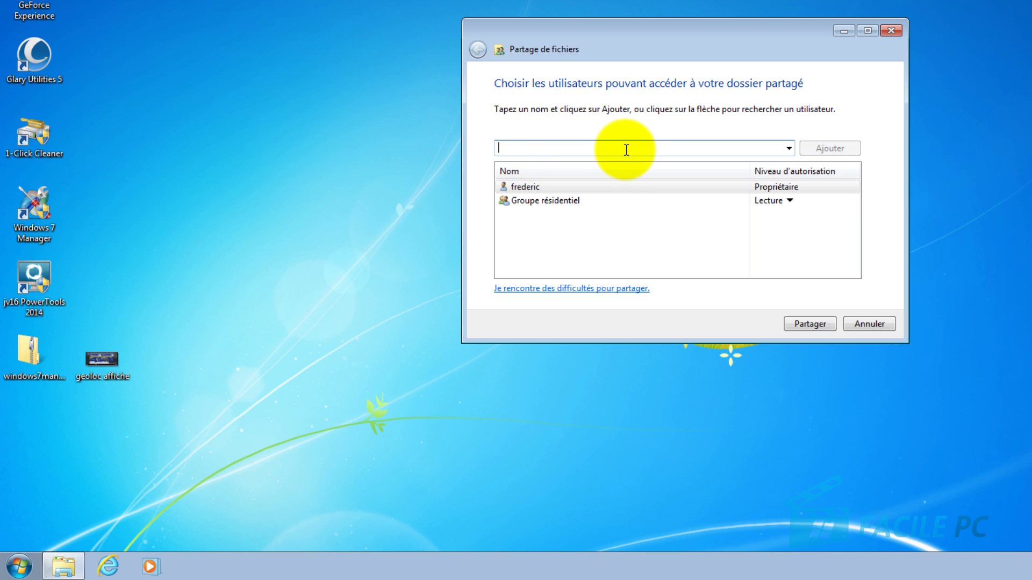
text(tes)
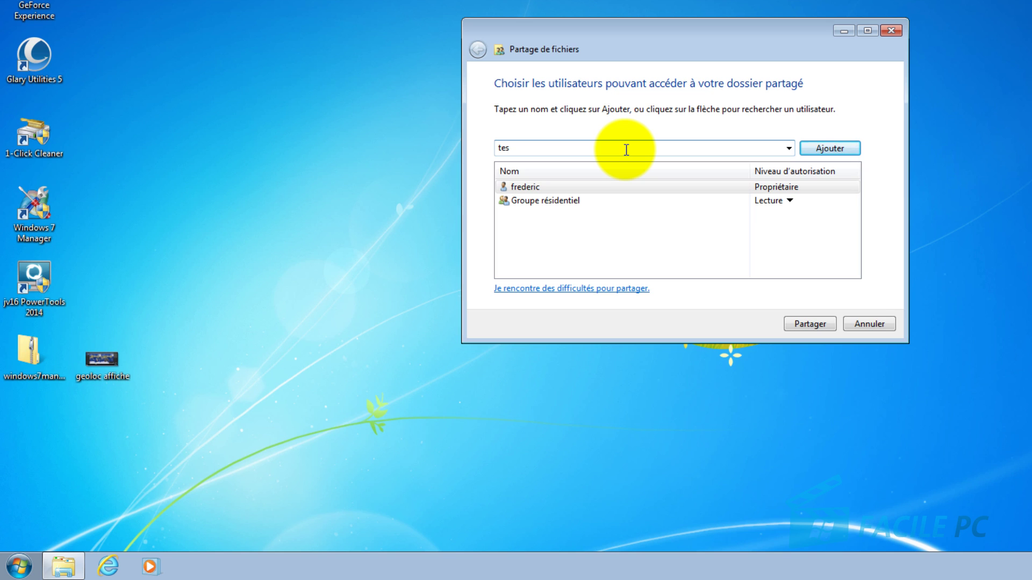
text(t)
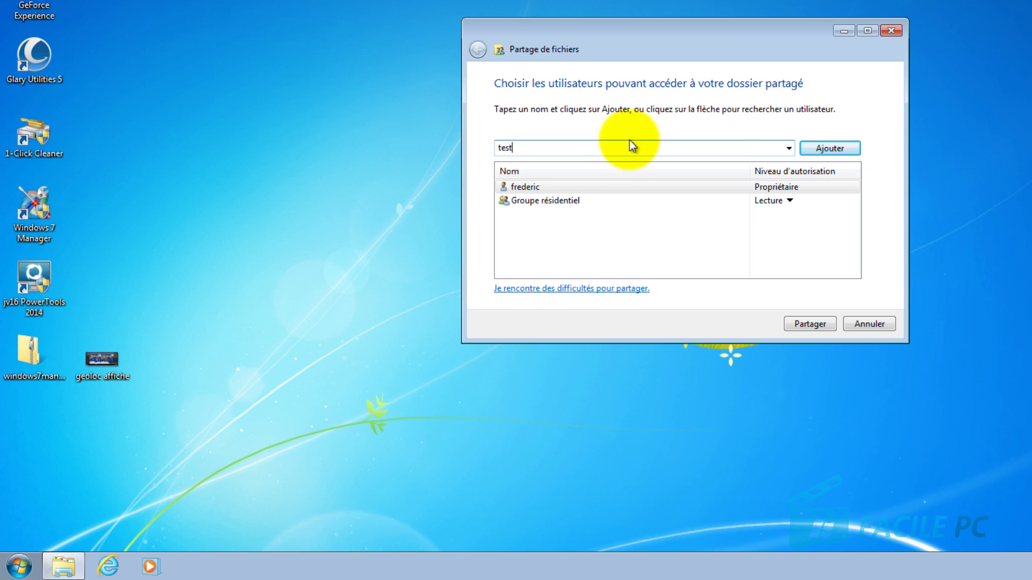
click(821, 149)
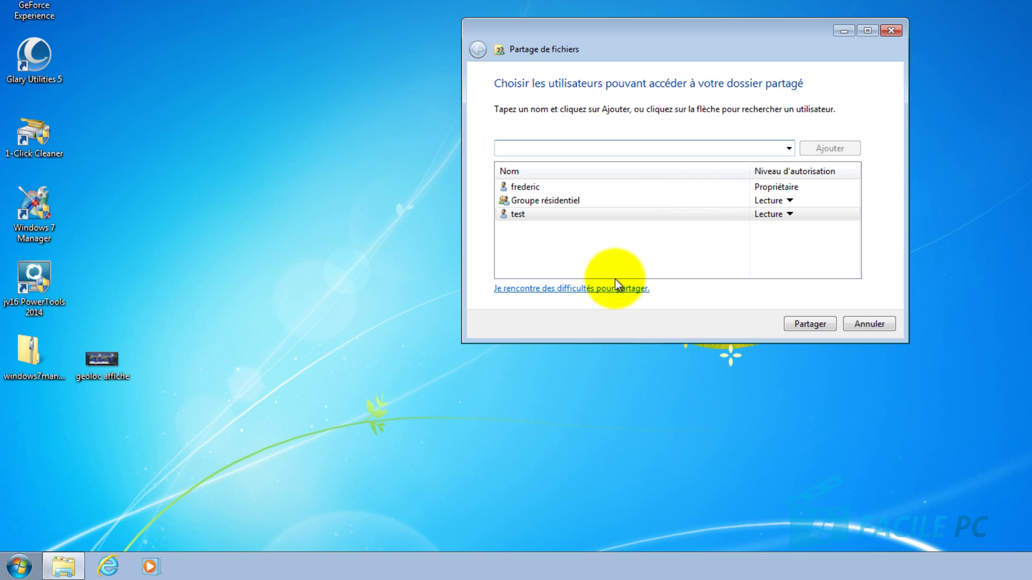
click(791, 214)
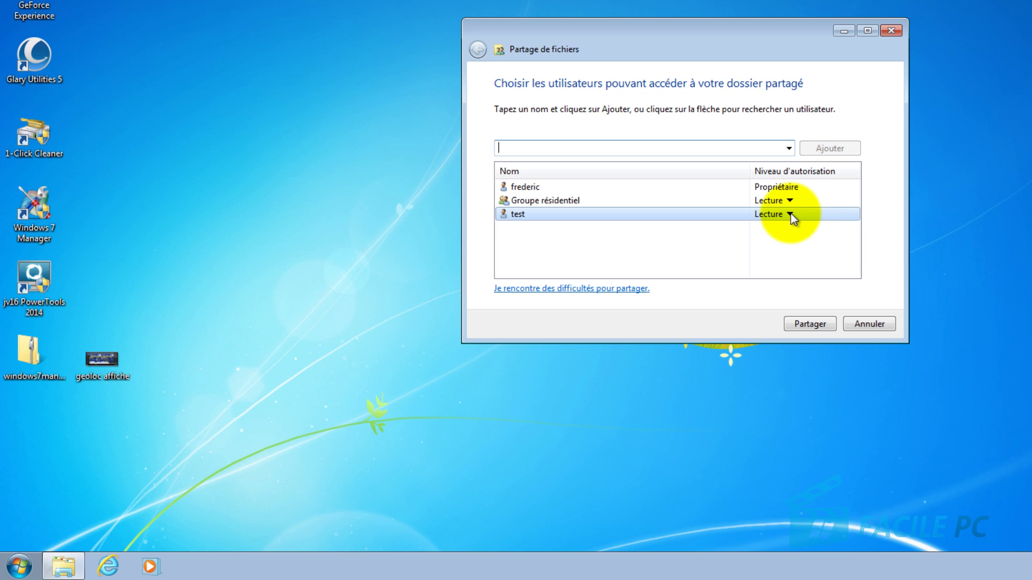
click(791, 214)
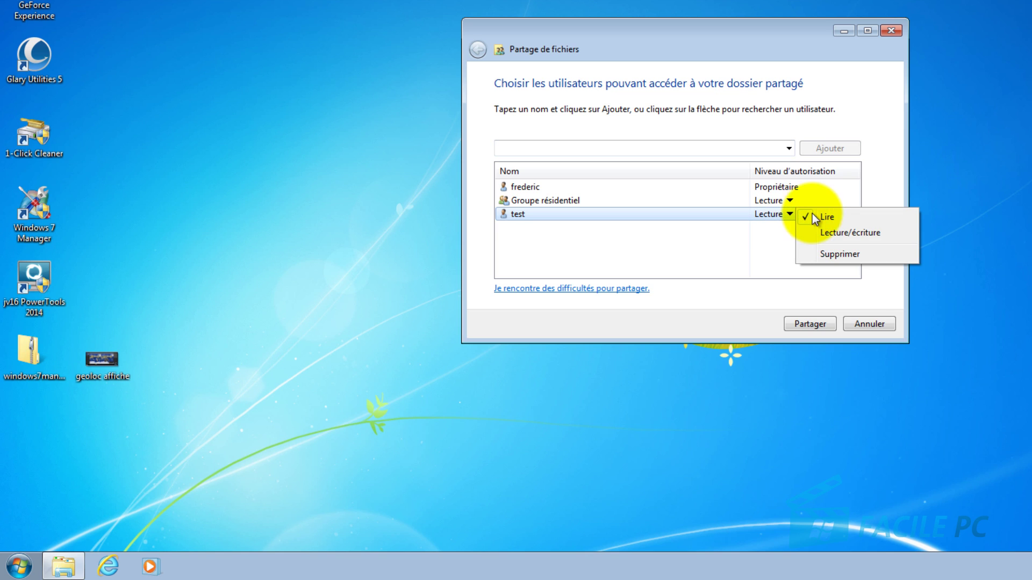
click(834, 235)
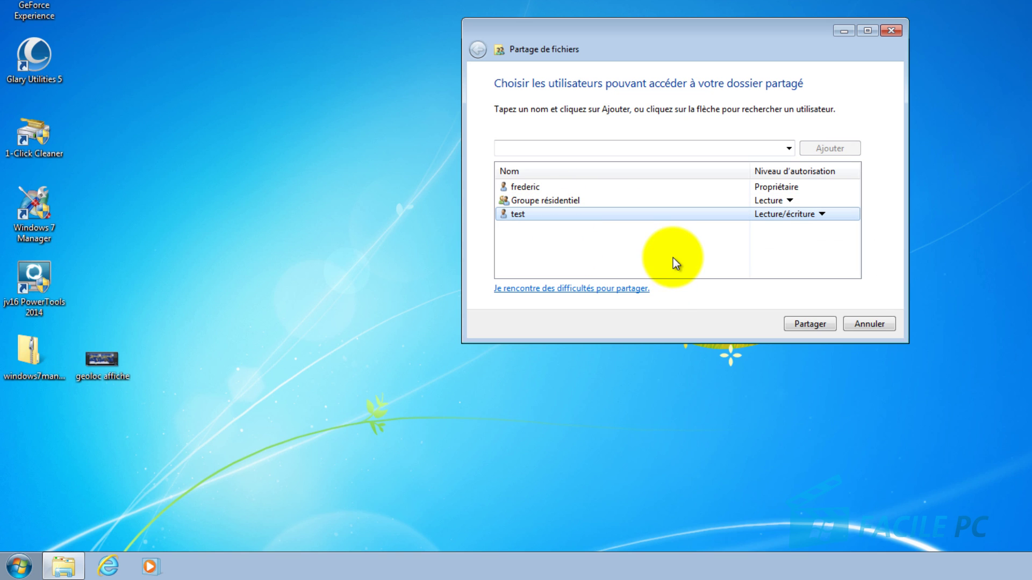
Confirm sharing Documents and grant folder access to finish
click(805, 324)
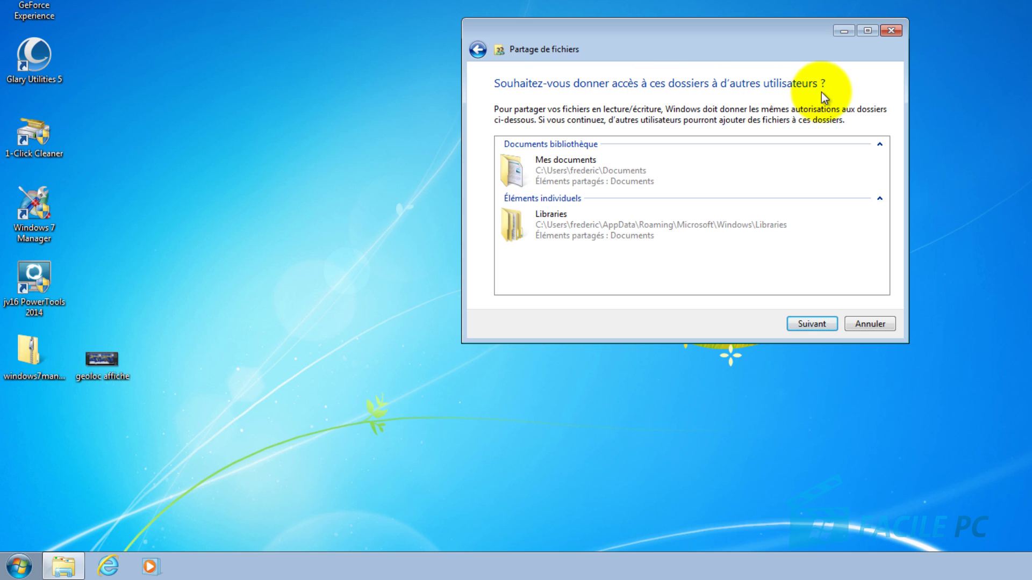
click(802, 323)
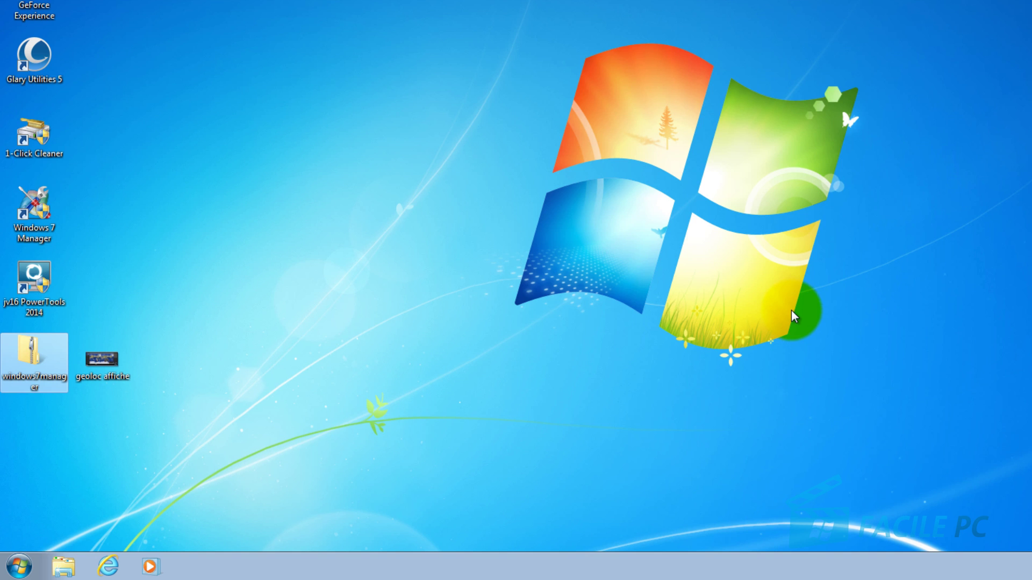